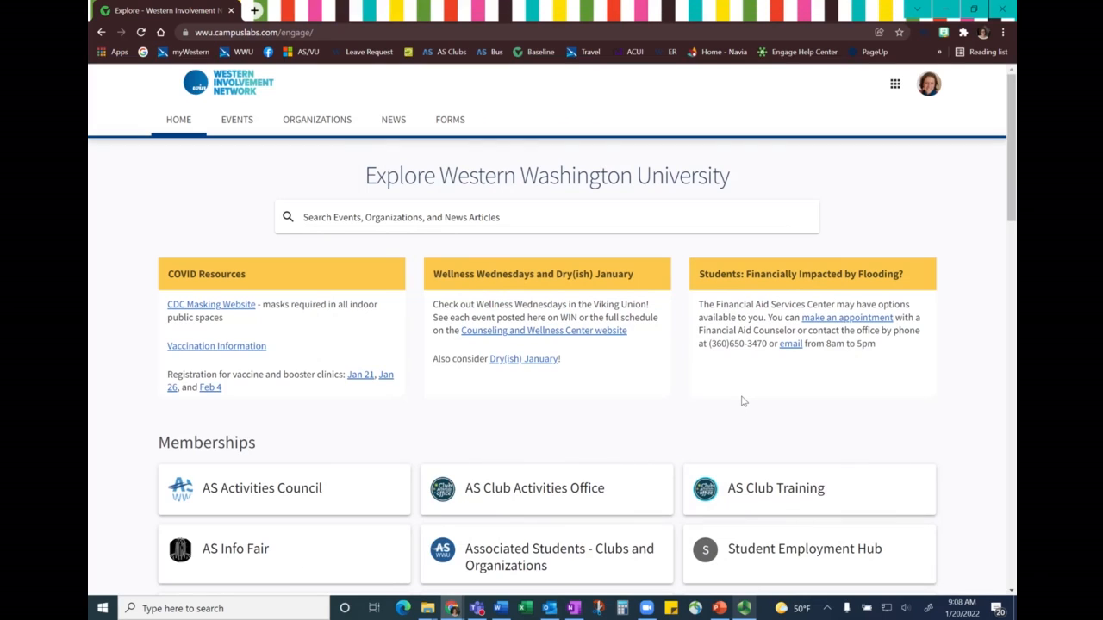
# - Open the AS Club Activities Office's event management page and start creating a new event
pyautogui.click(558, 493)
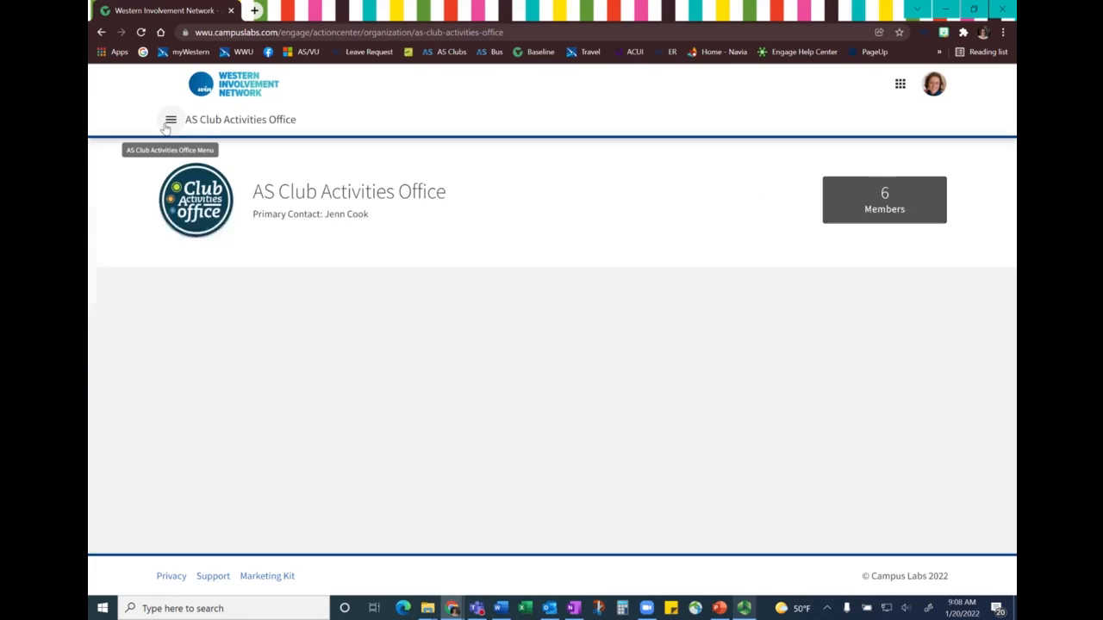
pyautogui.click(164, 119)
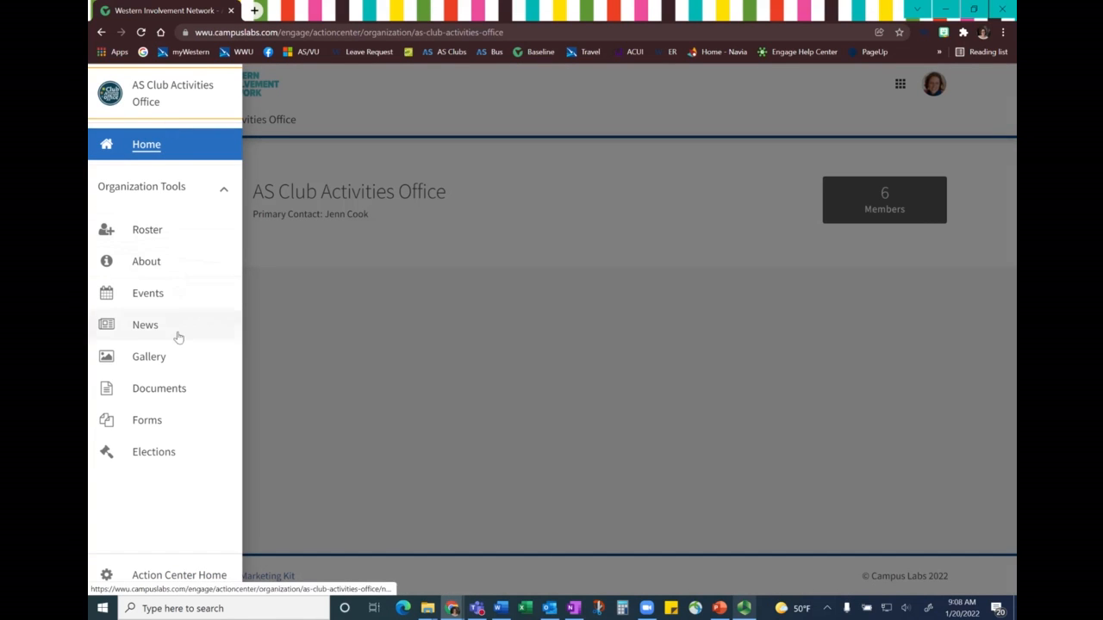
pyautogui.click(147, 294)
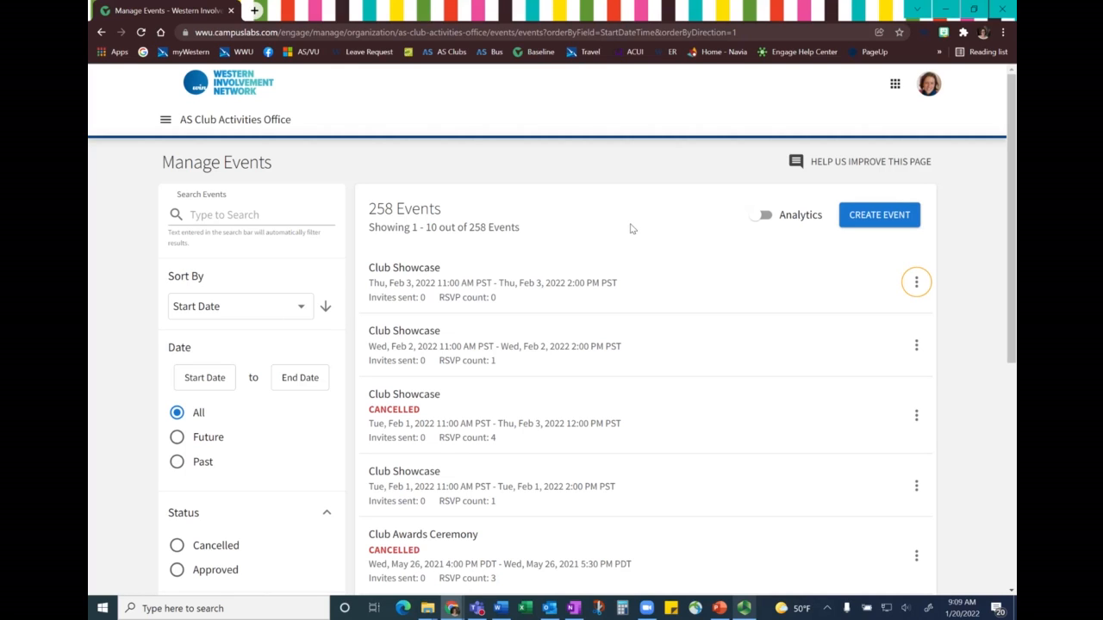
pyautogui.click(879, 216)
# - Enter "Title" as the event title and set the theme to Arts & Music
pyautogui.click(481, 277)
pyautogui.write('Title')
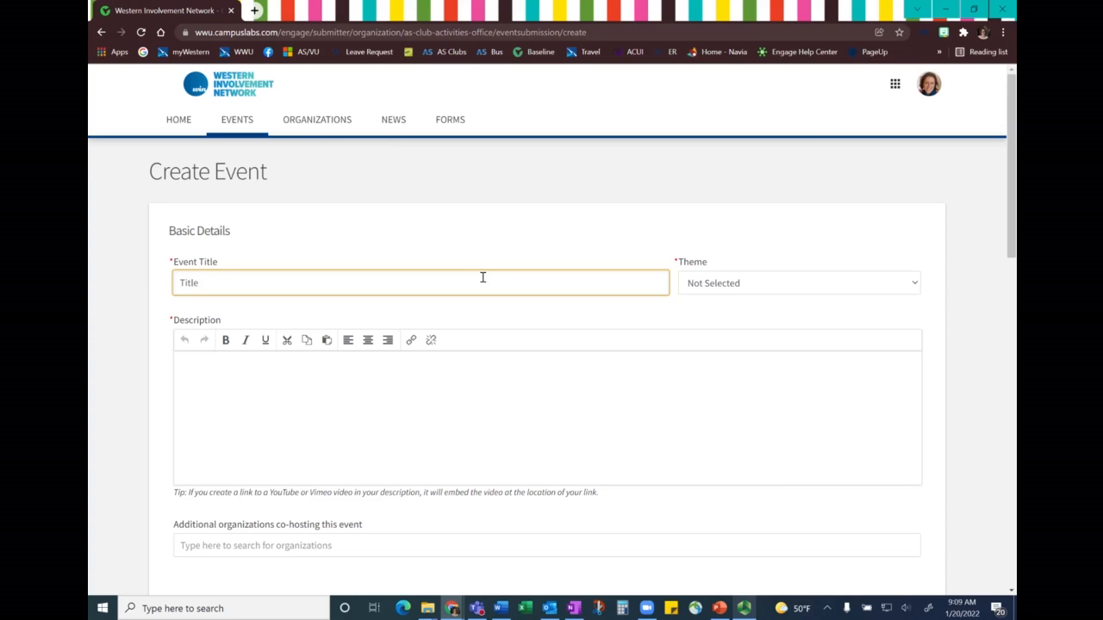
pyautogui.click(782, 292)
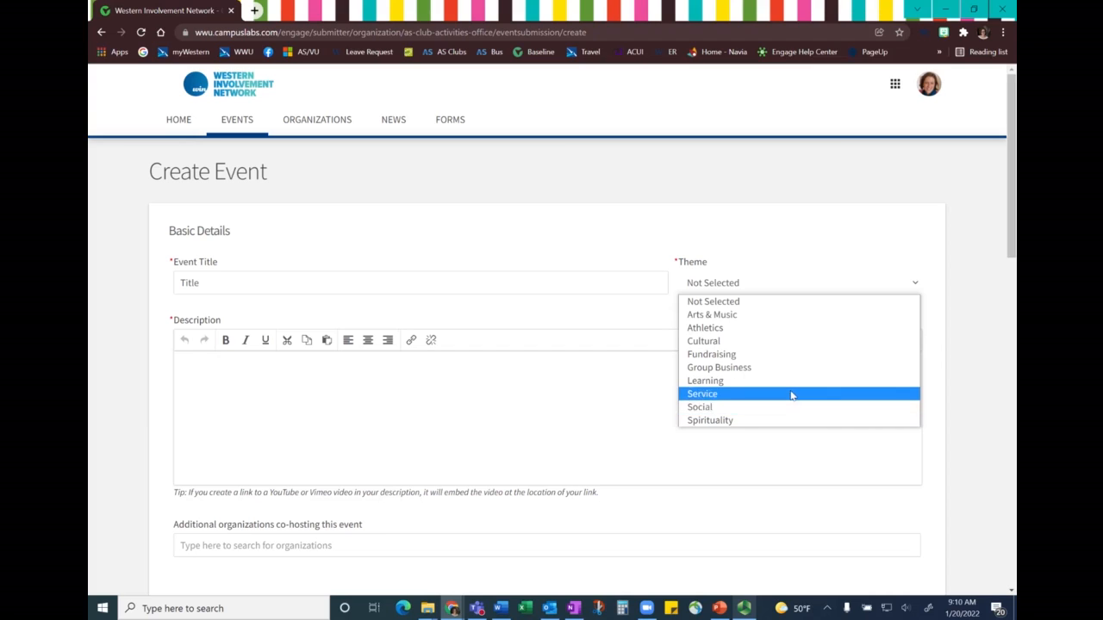
pyautogui.click(713, 315)
# - Write the event description as separate lines: "description of event", "Who", "What", "When", "Where", "Why" and "And How"
pyautogui.click(691, 378)
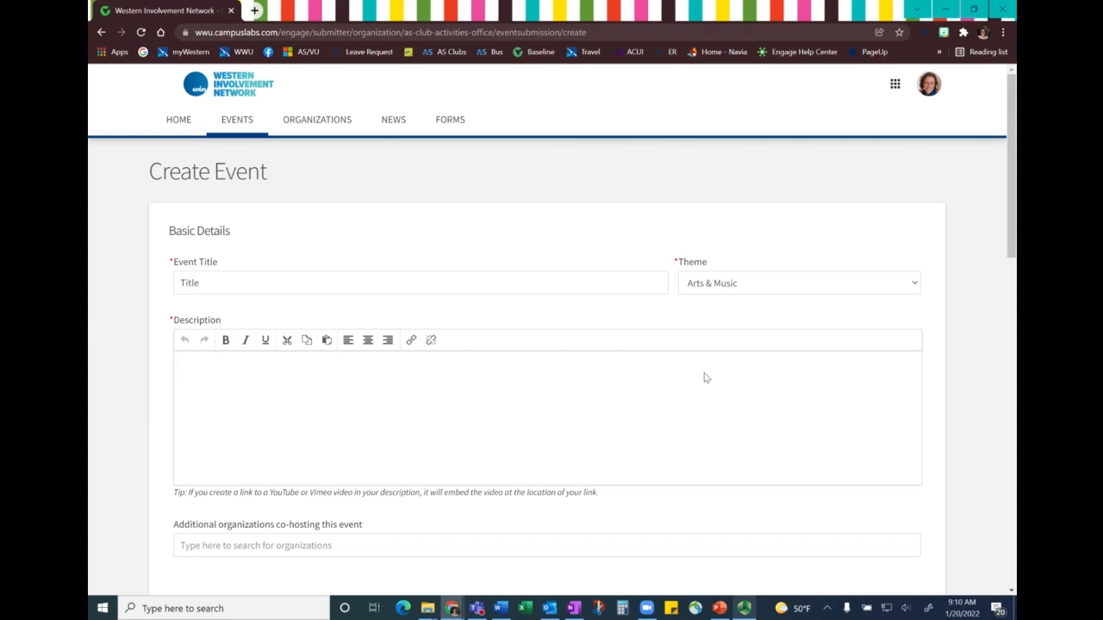
pyautogui.write('description of event')
pyautogui.press('Return')
pyautogui.press('BackSpace')
pyautogui.write('Who ')
pyautogui.write('What')
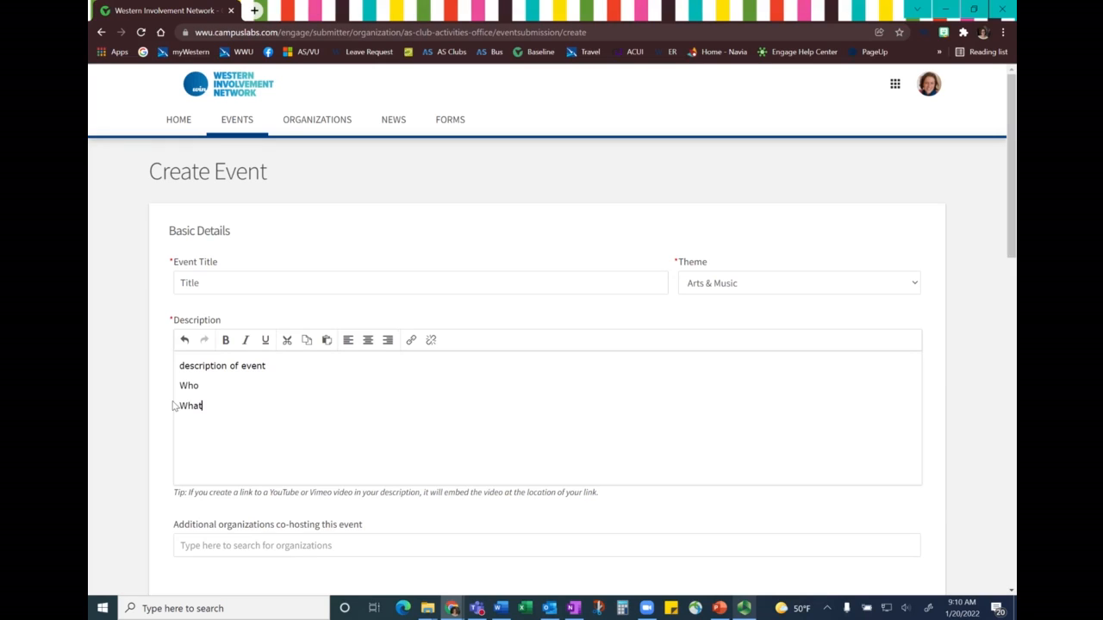
pyautogui.press('Return')
pyautogui.write('When')
pyautogui.press('Return')
pyautogui.write('Where')
pyautogui.press('Return')
pyautogui.write('Why')
pyautogui.press('Return')
pyautogui.write('An')
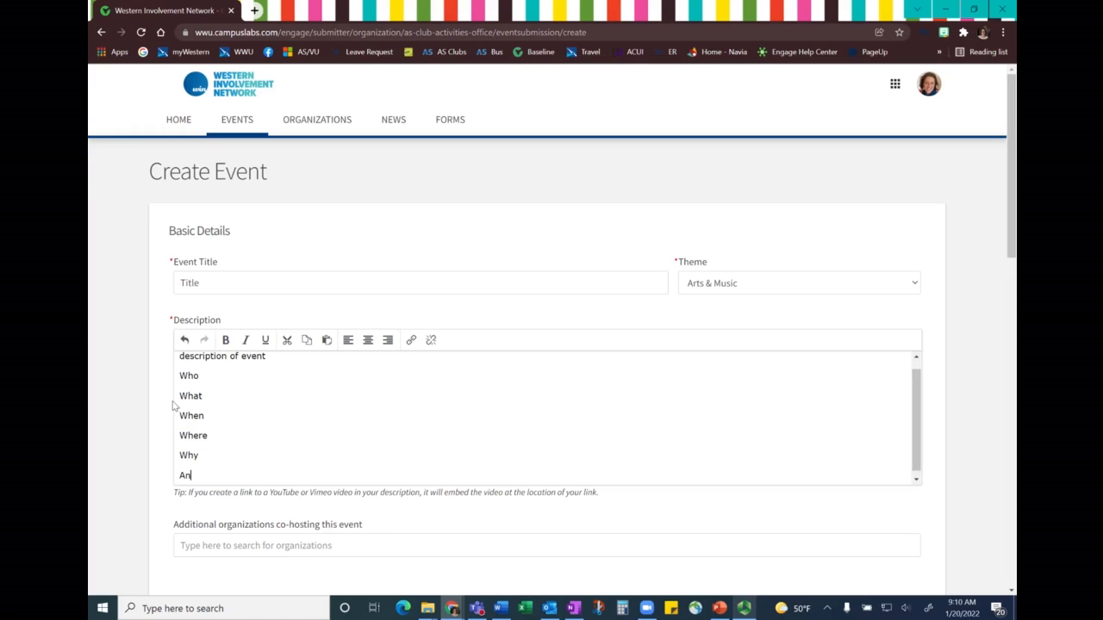
pyautogui.write('d How?')
# - Add question marks after "Who", "What", "Why" and "And How" in the event description
pyautogui.press('Down')
pyautogui.write('?')
pyautogui.press('Down')
pyautogui.press('Down')
pyautogui.press('Down')
pyautogui.write('?')
pyautogui.click(262, 475)
pyautogui.write('?')
# - Append the lines "RSVP", "limit of attendees and waiting list" and "where to buy tickets" to the event description
pyautogui.press('Return')
pyautogui.write('RSVP')
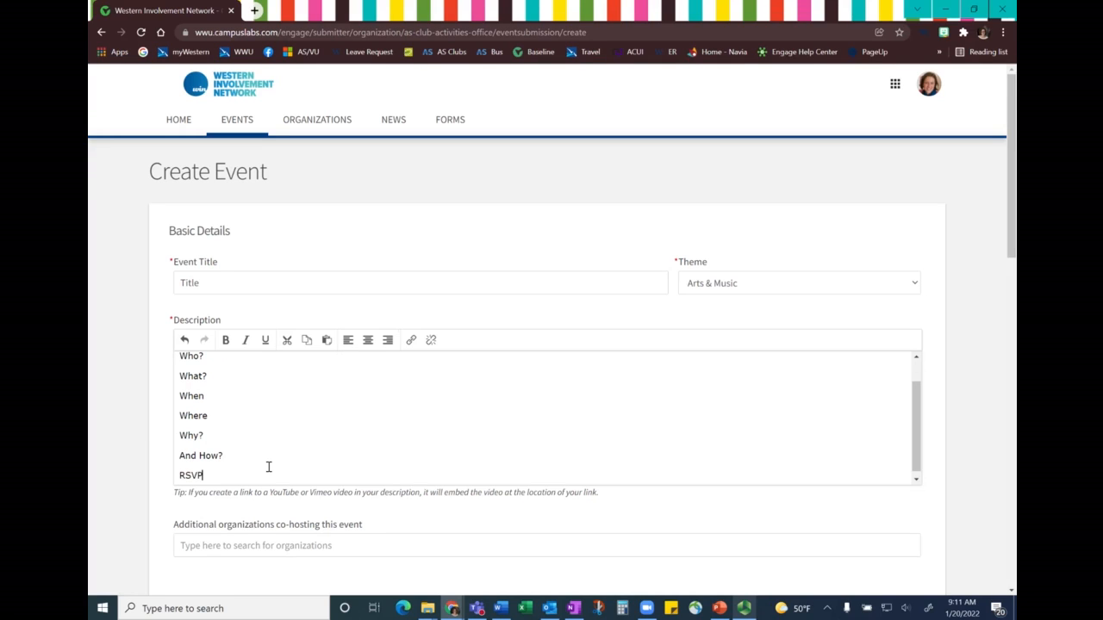
pyautogui.press('Return')
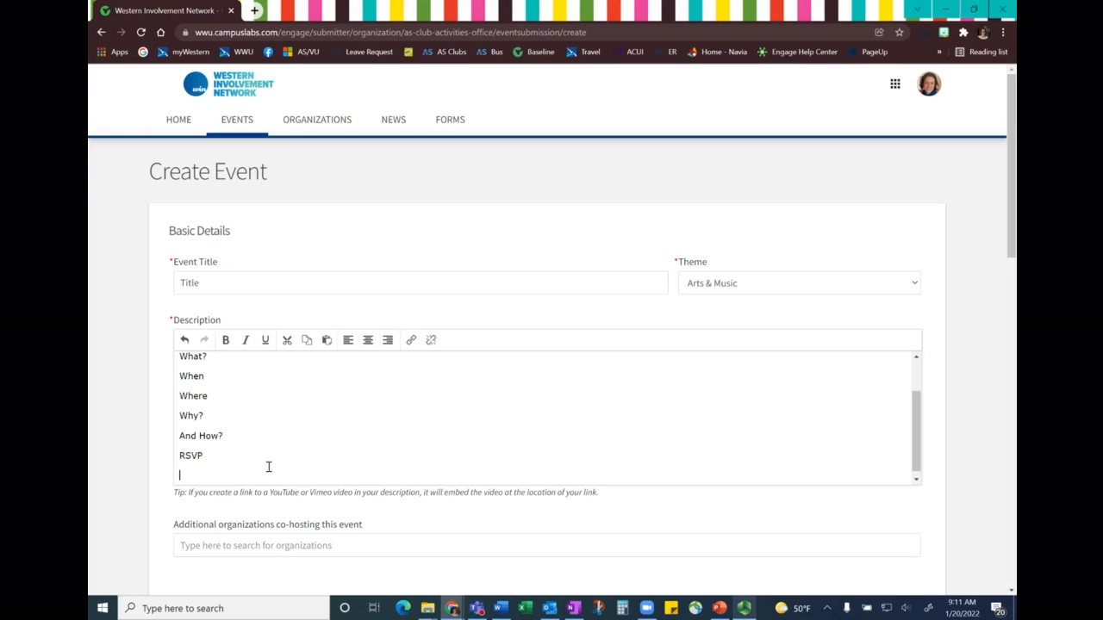
pyautogui.write('limit of attendees and if')
pyautogui.press('BackSpace')
pyautogui.press('BackSpace')
pyautogui.write('waiting list')
pyautogui.press('Return')
pyautogui.write('where to buy tickets')
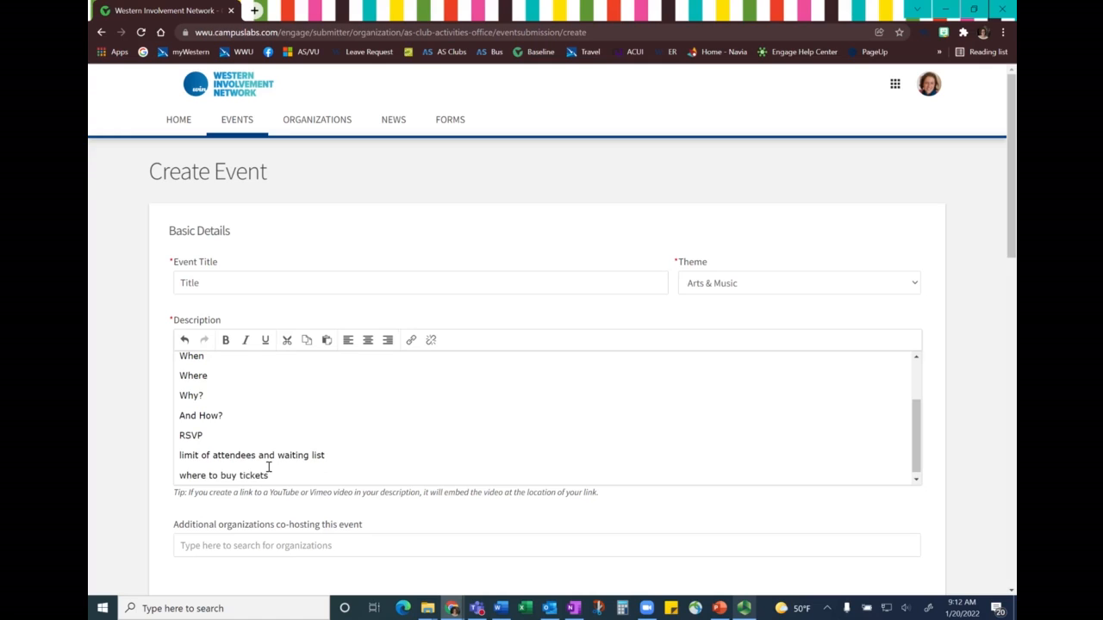
pyautogui.press('Return')
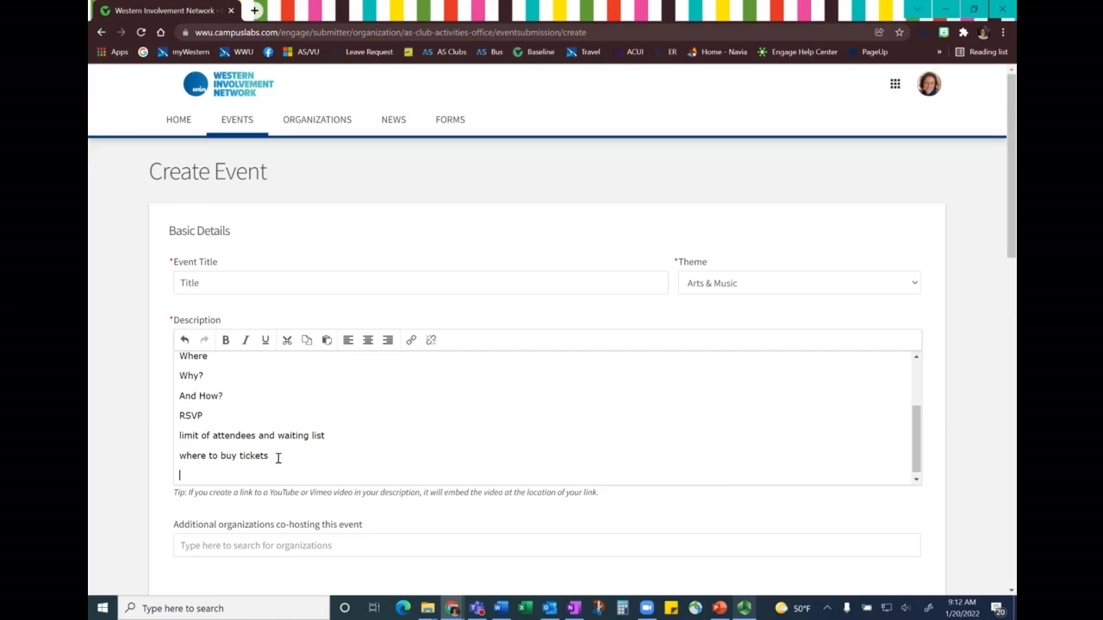
# - Search for "assoc" among the additional organizations and add Associated Students of WWU as a co-host
pyautogui.scroll(-2, 276, 458)
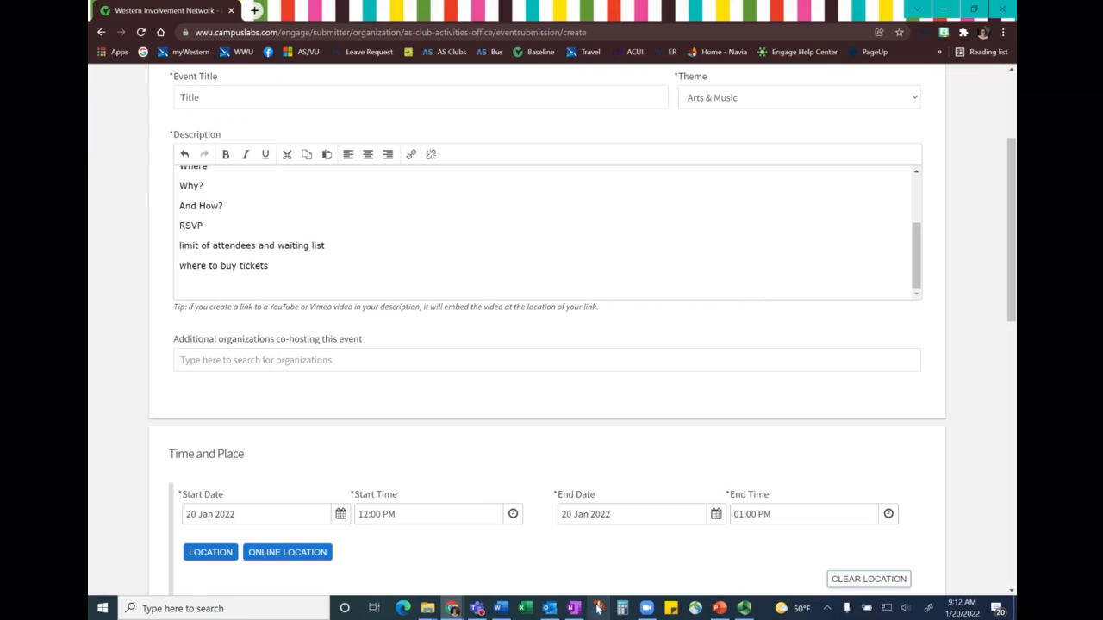
pyautogui.click(460, 357)
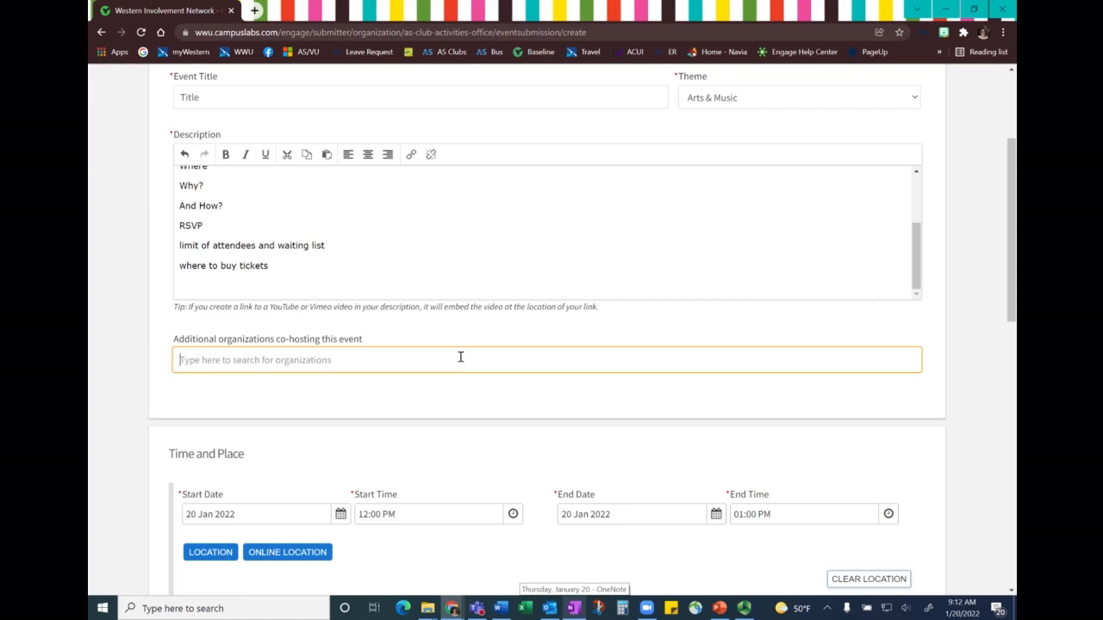
pyautogui.write('associ')
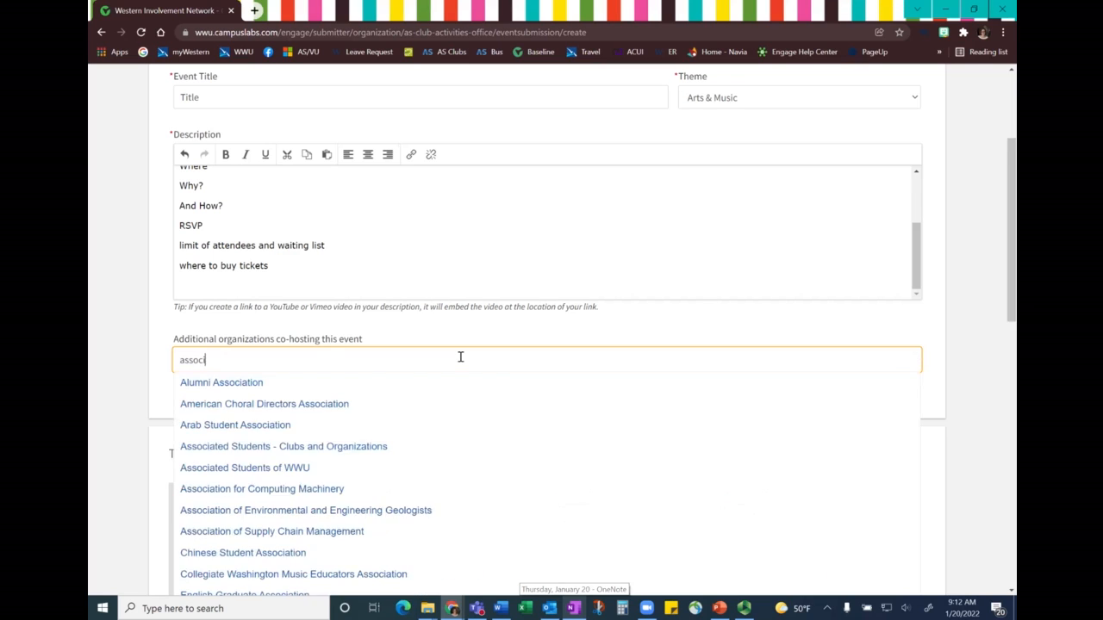
pyautogui.click(315, 392)
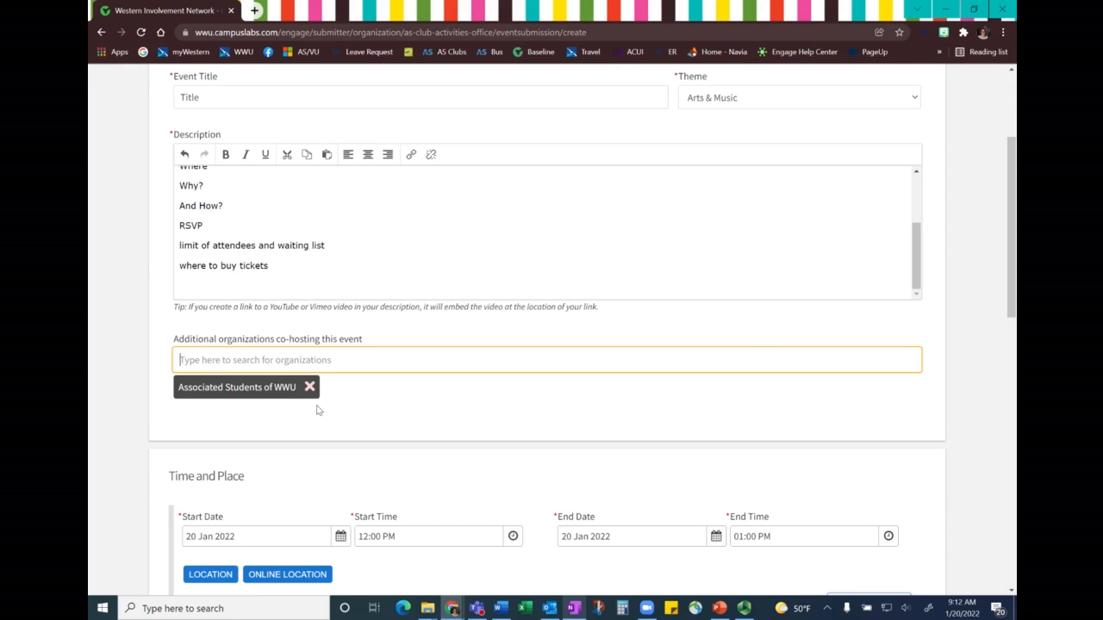
# - Schedule the event for 26 Jan 2022 at 01:30 PM and add the location "Viking Union 552" without a map
pyautogui.scroll(-3, 406, 399)
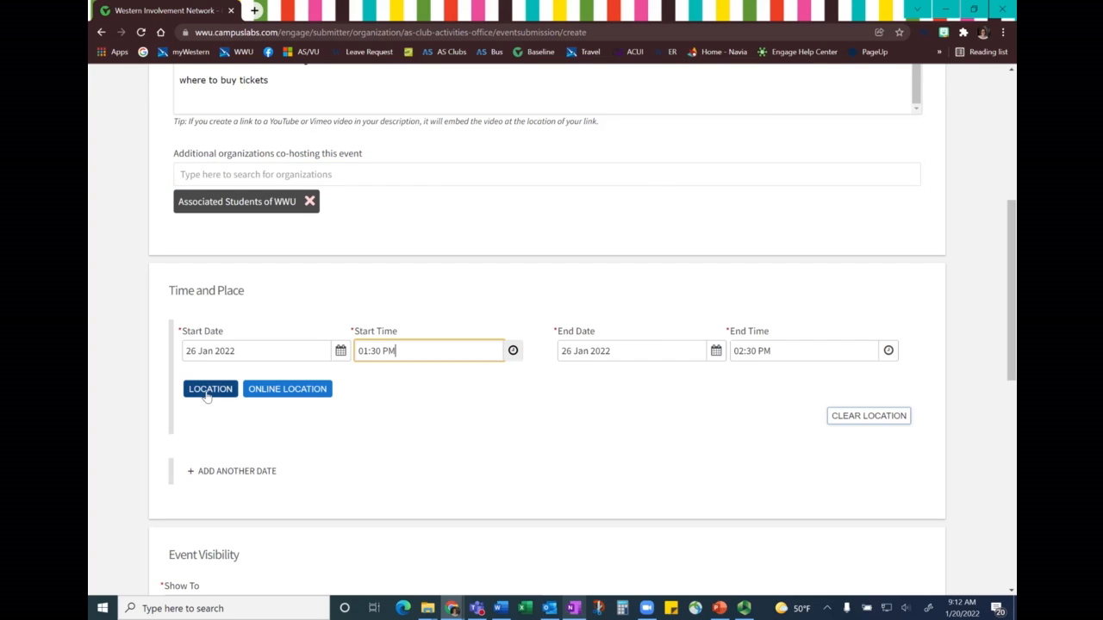
pyautogui.click(209, 390)
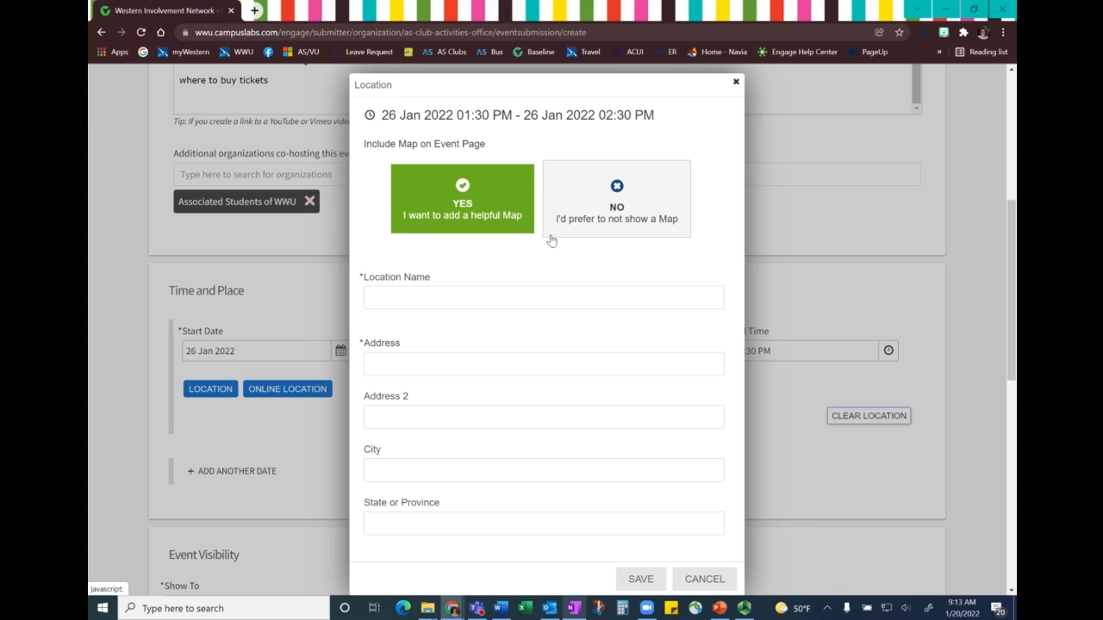
pyautogui.click(592, 181)
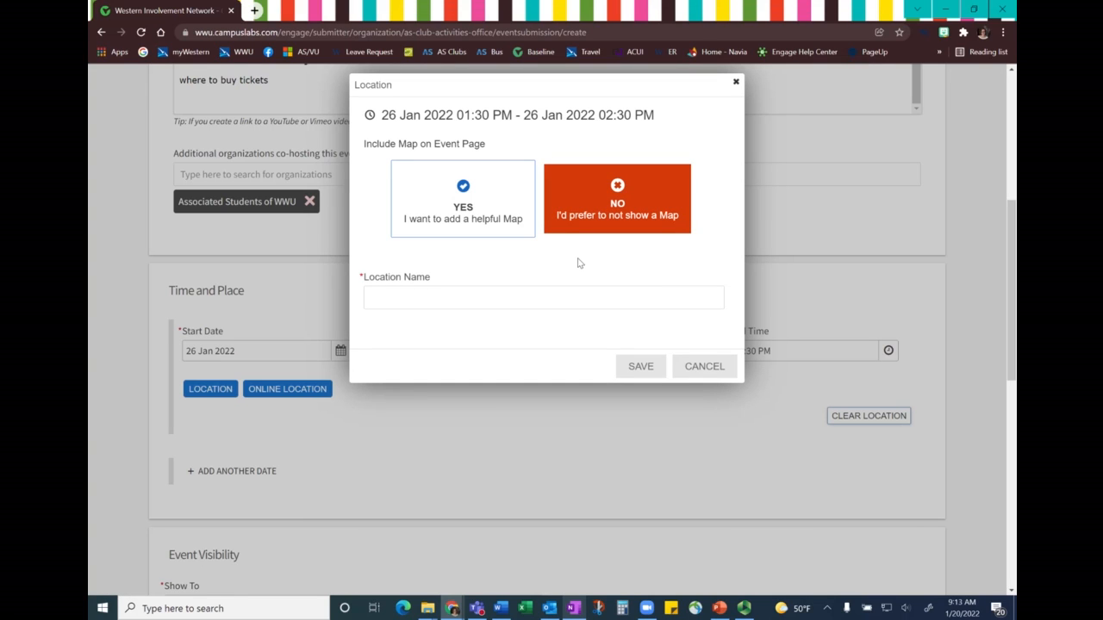
pyautogui.click(516, 294)
pyautogui.write('Viking Union 552')
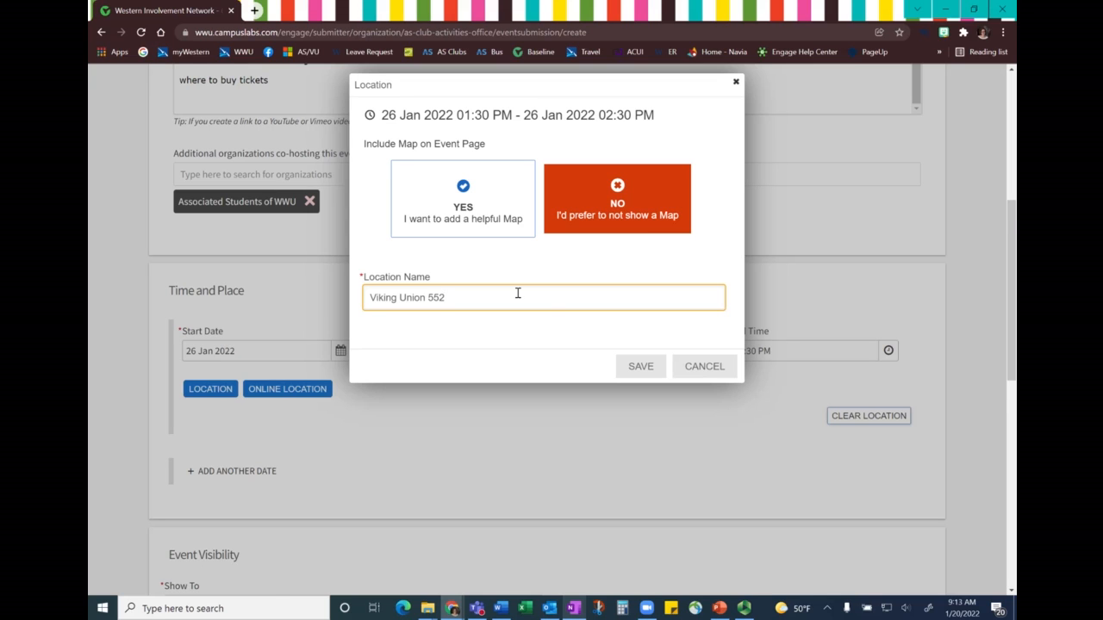
pyautogui.press('Return')
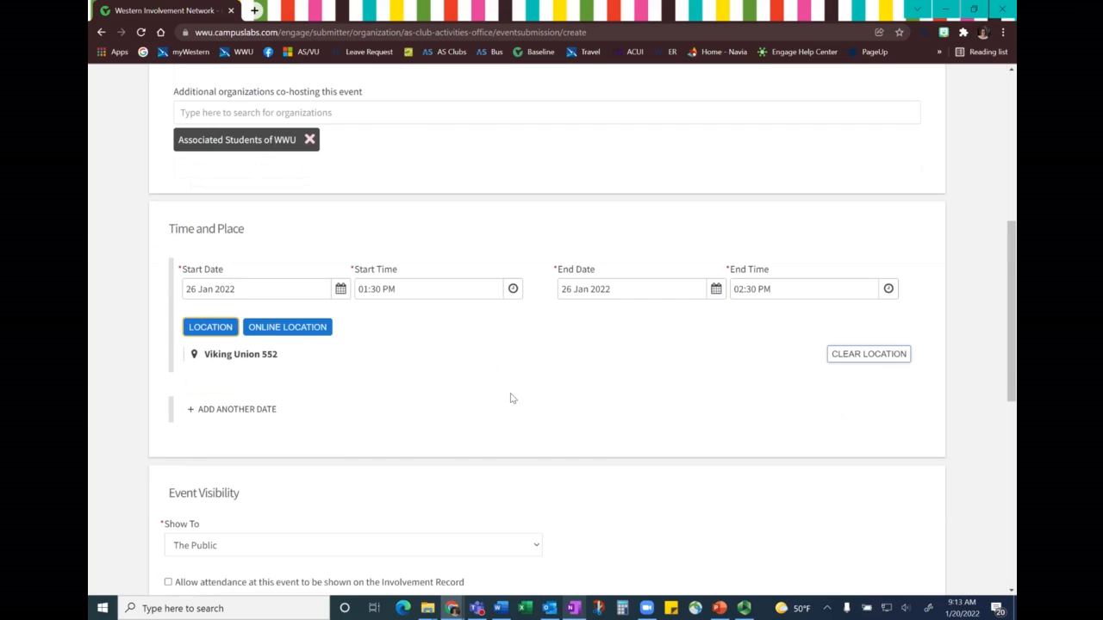
pyautogui.click(275, 328)
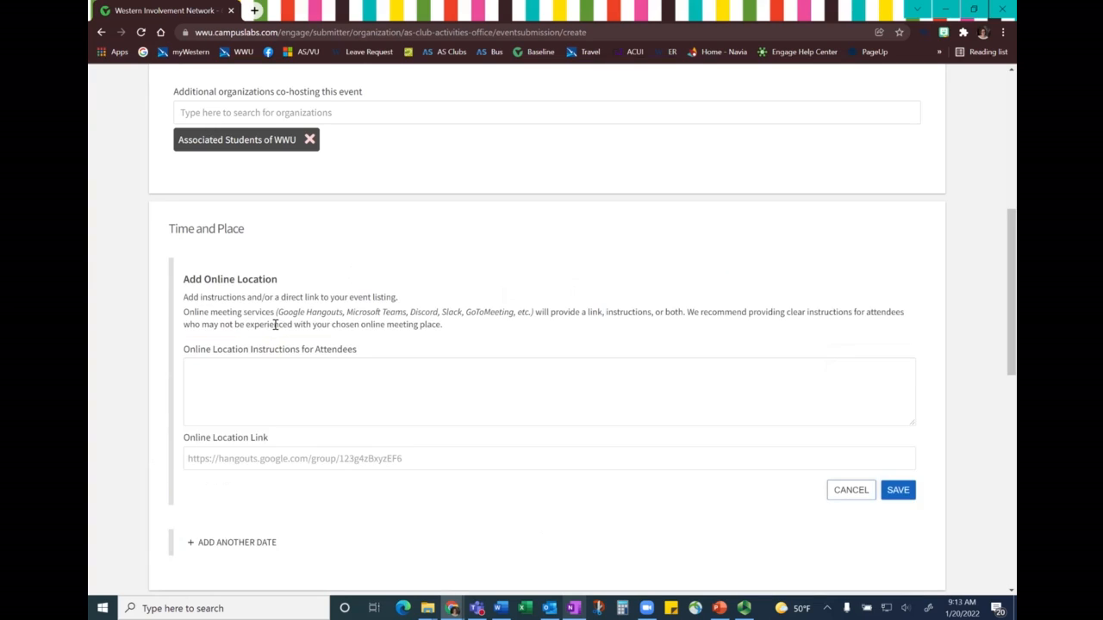
pyautogui.scroll(-1, 284, 336)
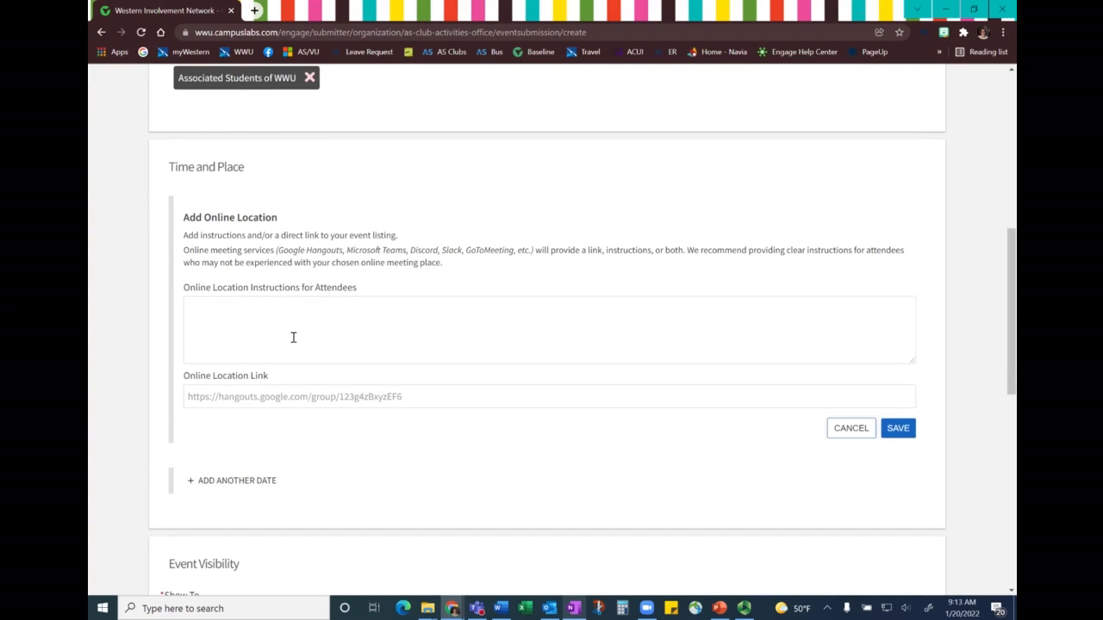
pyautogui.click(293, 337)
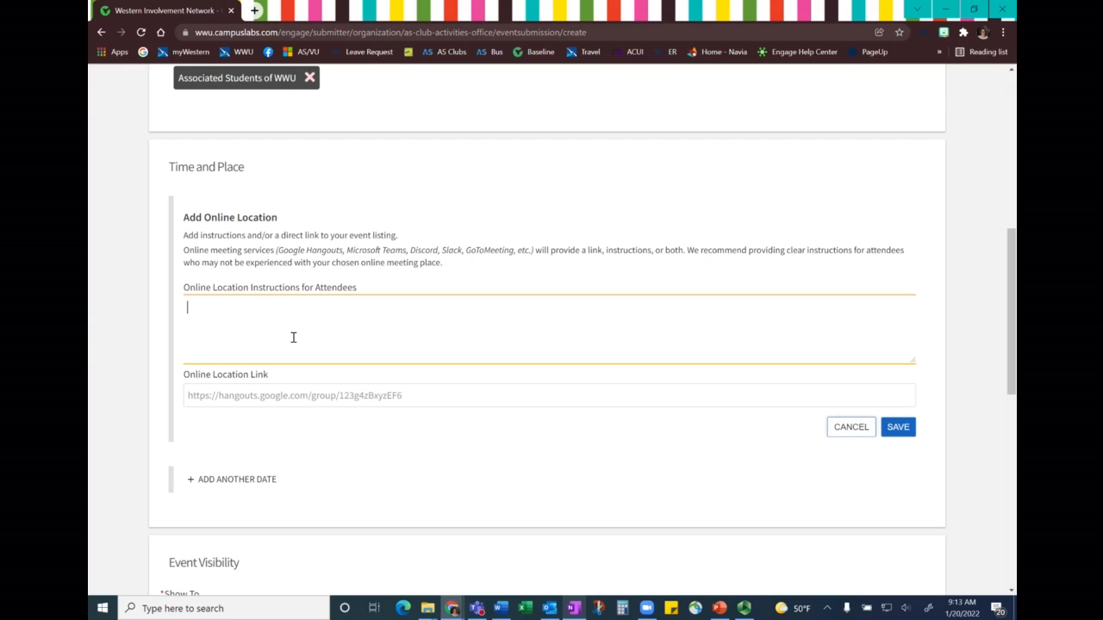
pyautogui.write('Zoom, password: GOTOMYEVENT')
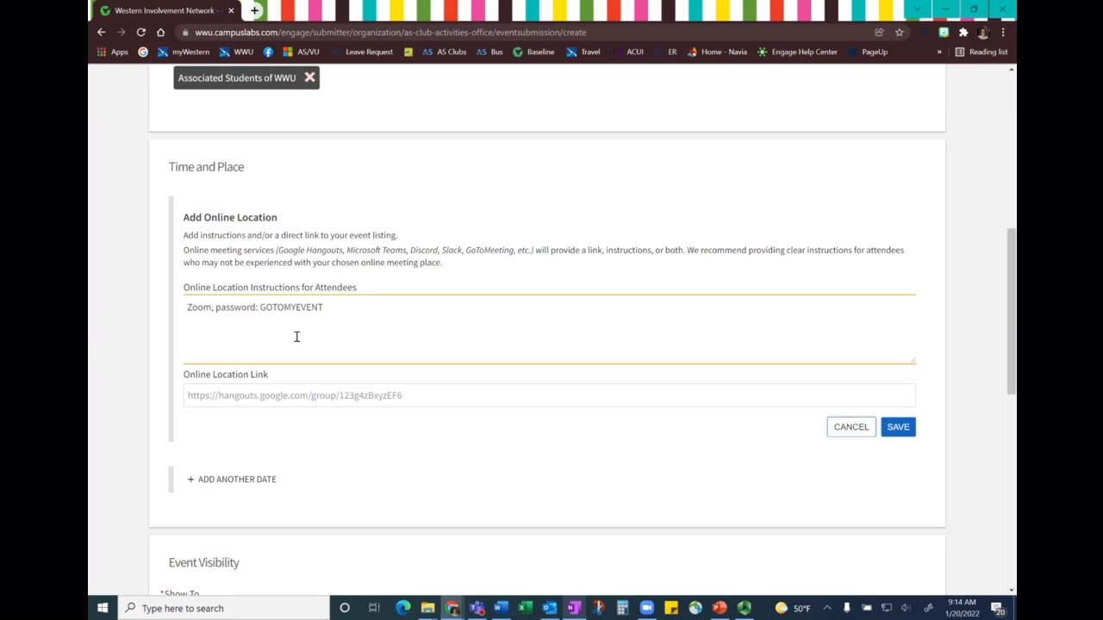
pyautogui.click(225, 396)
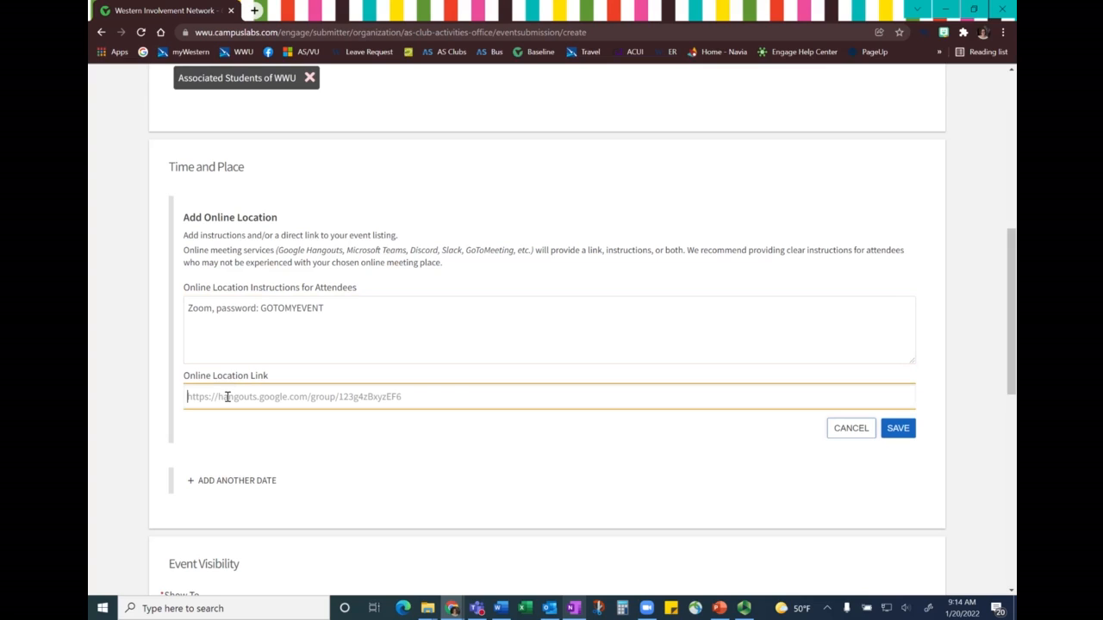
pyautogui.write('https://zoom.edu')
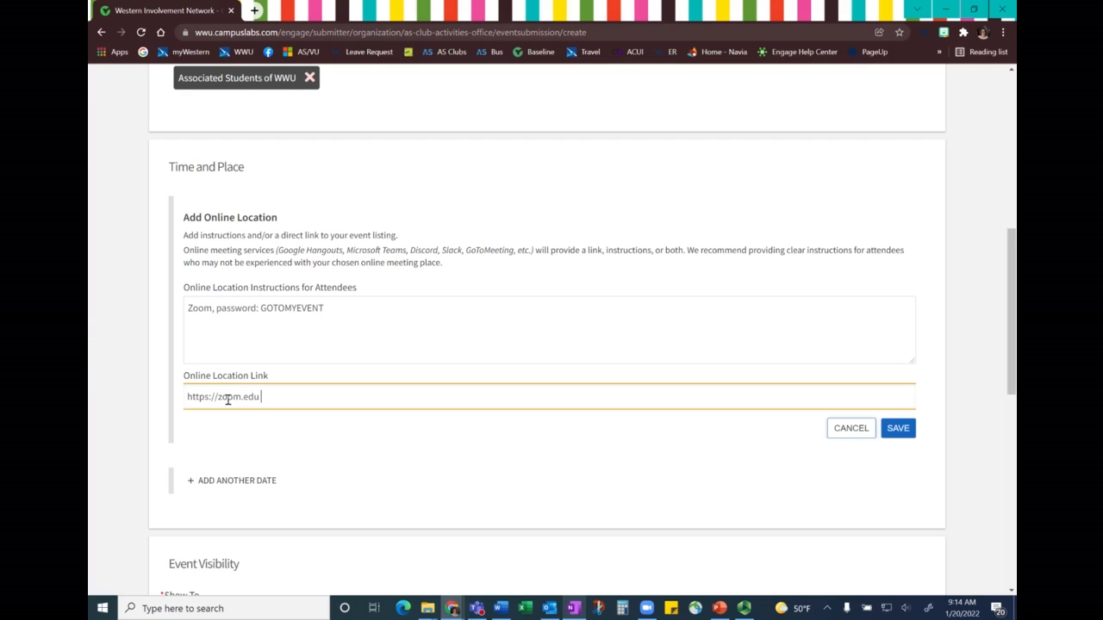
pyautogui.press('Return')
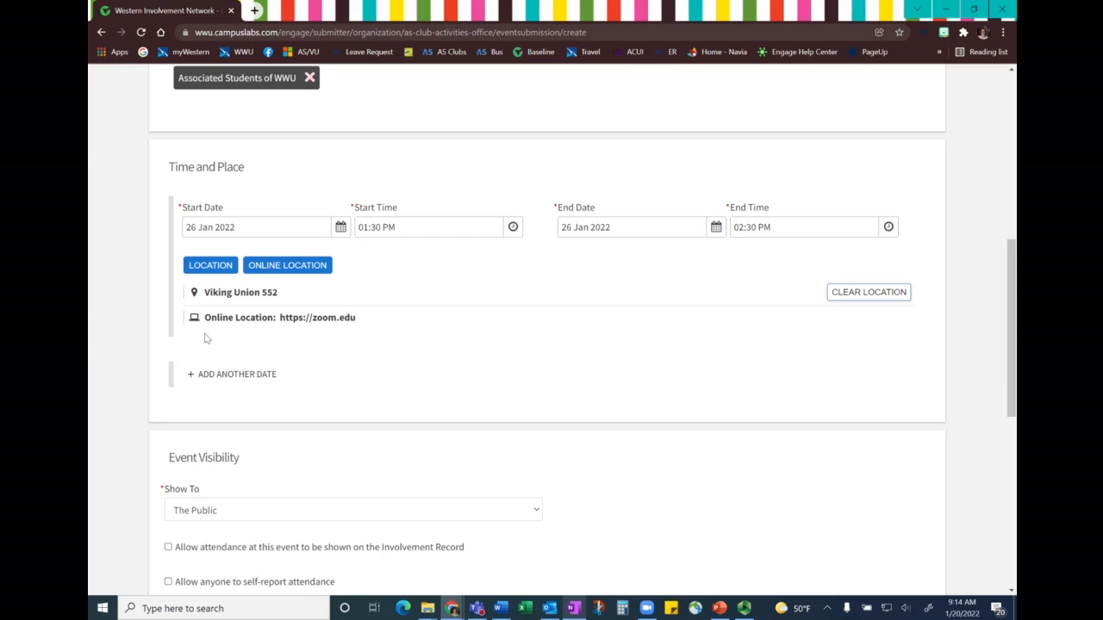
# - Add another date to the event and set its start date to 02 Feb 2022
pyautogui.click(218, 379)
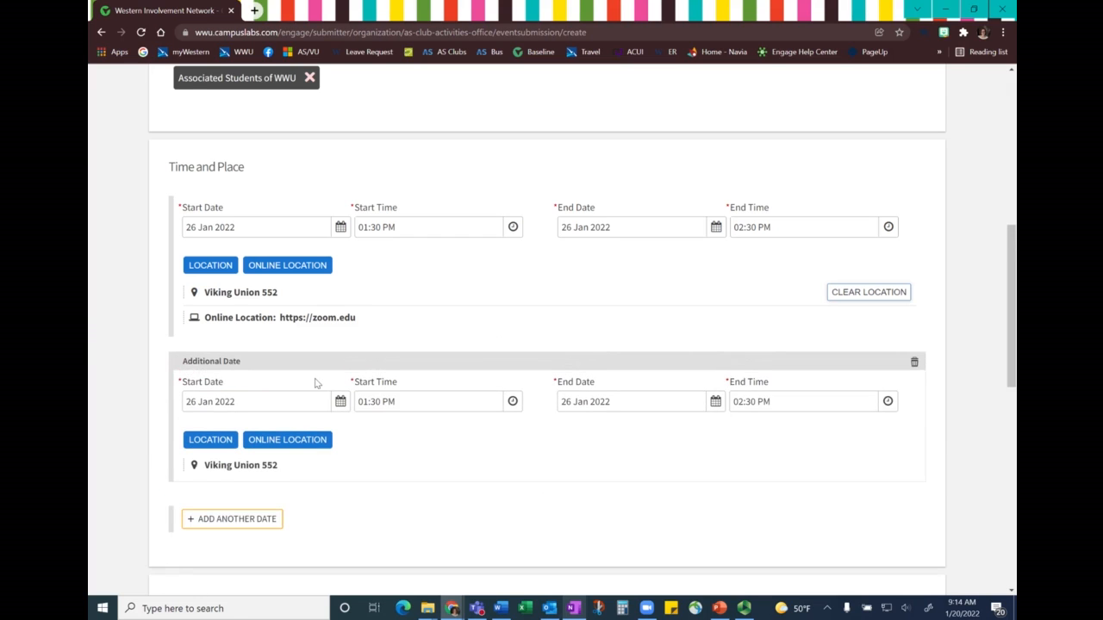
pyautogui.scroll(-1, 317, 380)
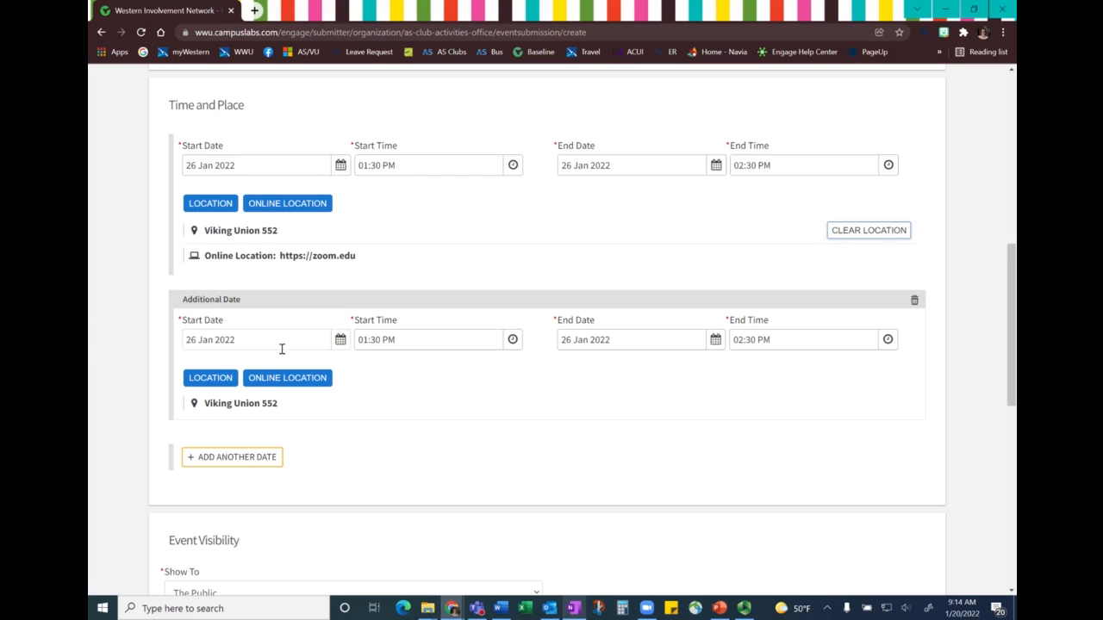
pyautogui.click(340, 340)
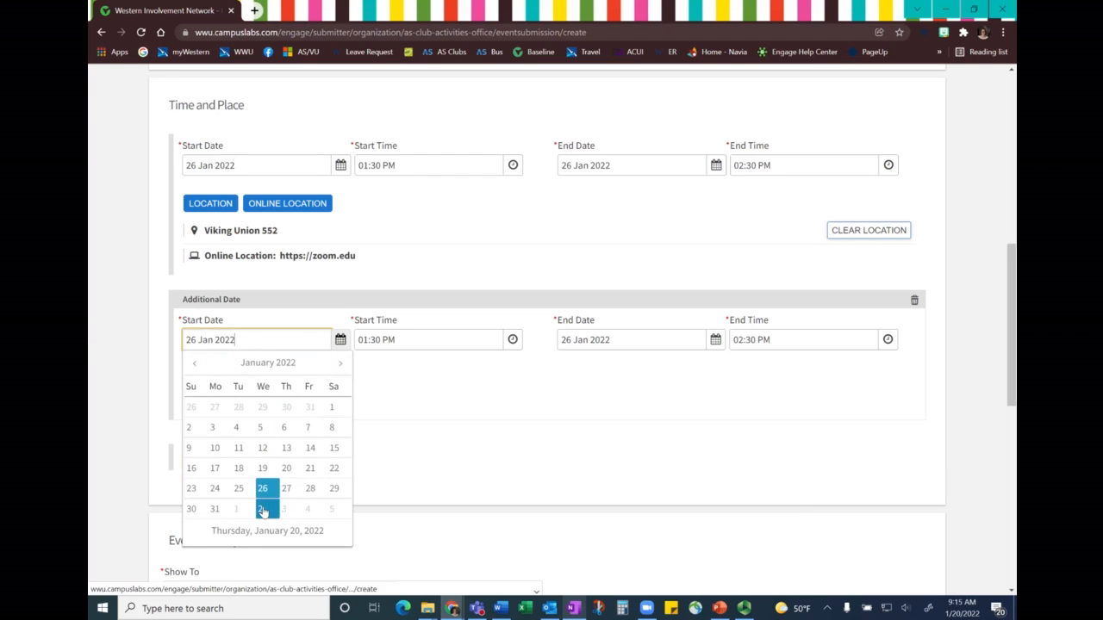
pyautogui.click(261, 508)
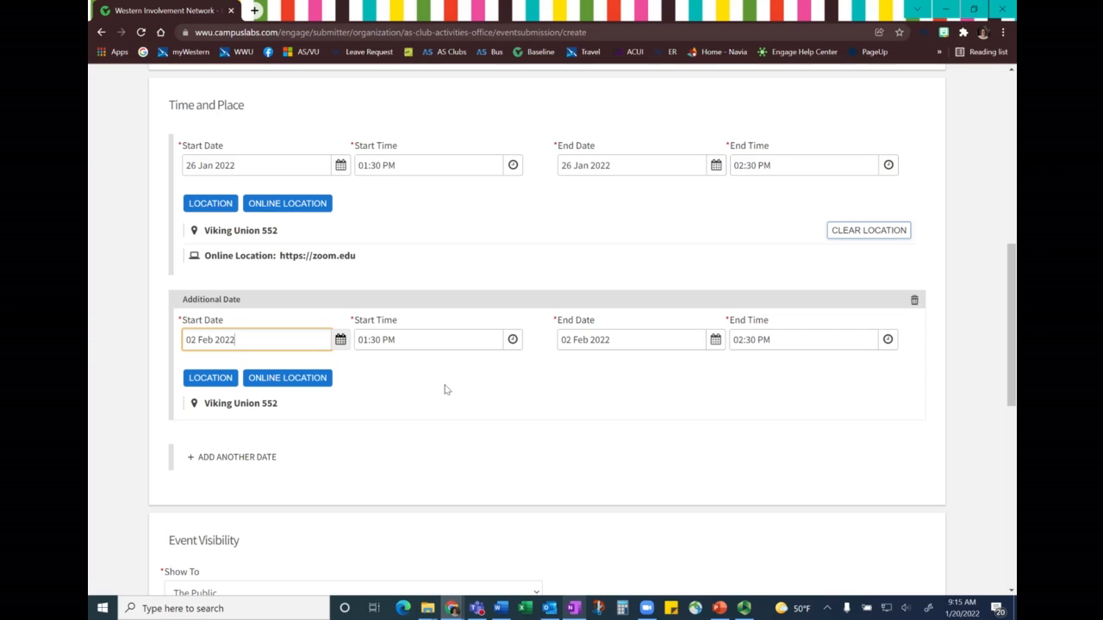
# - Examine the Show To options under Event Visibility, leaving The Public selected
pyautogui.scroll(-4, 987, 362)
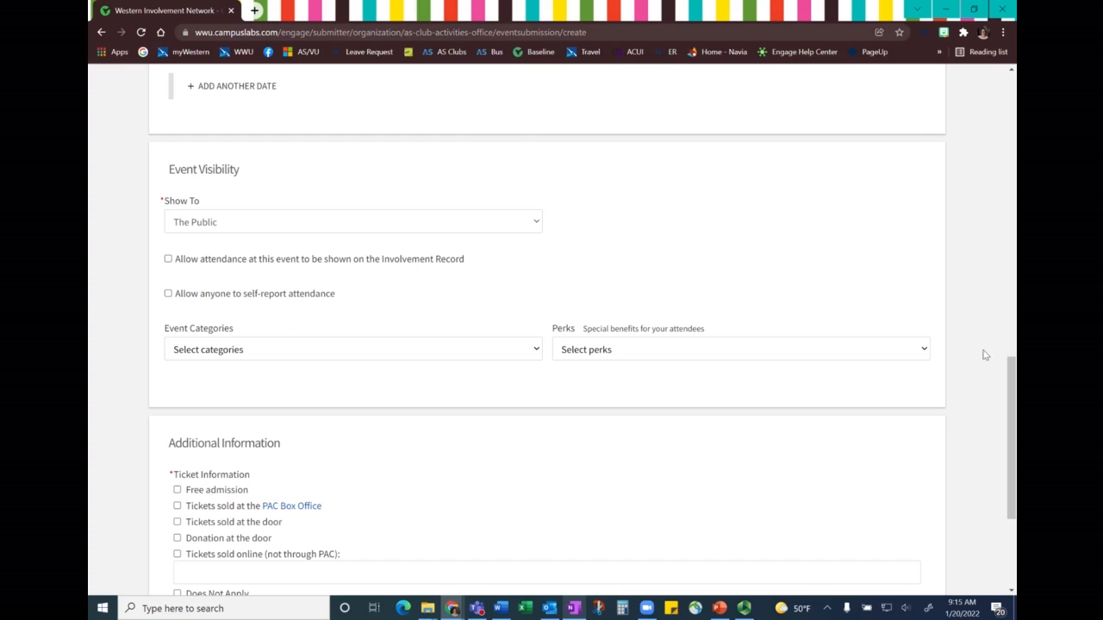
pyautogui.click(436, 228)
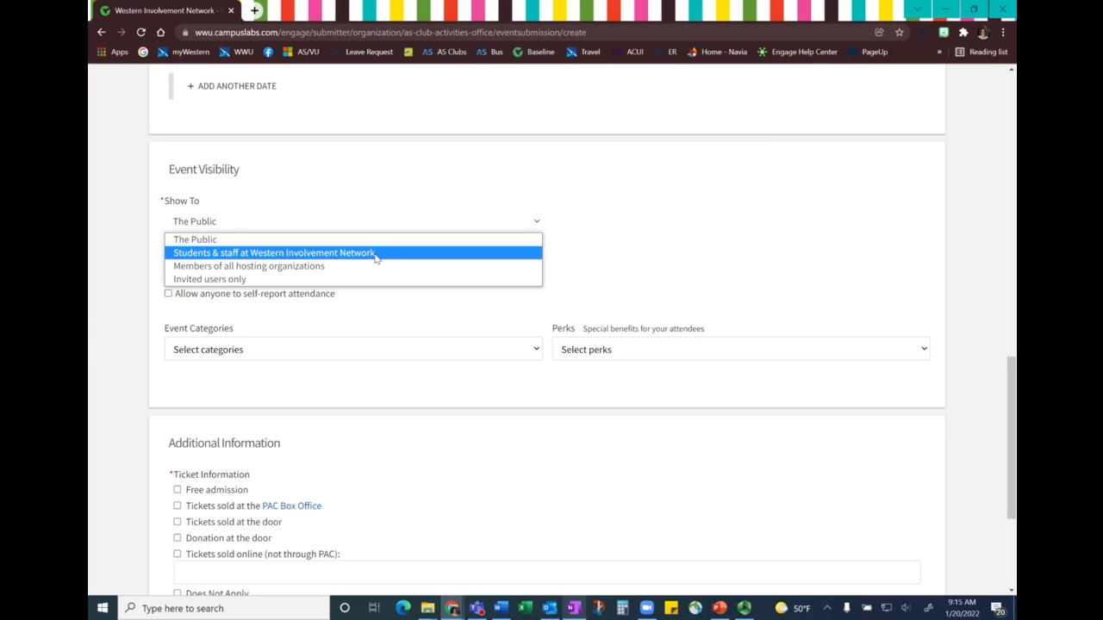
pyautogui.click(342, 288)
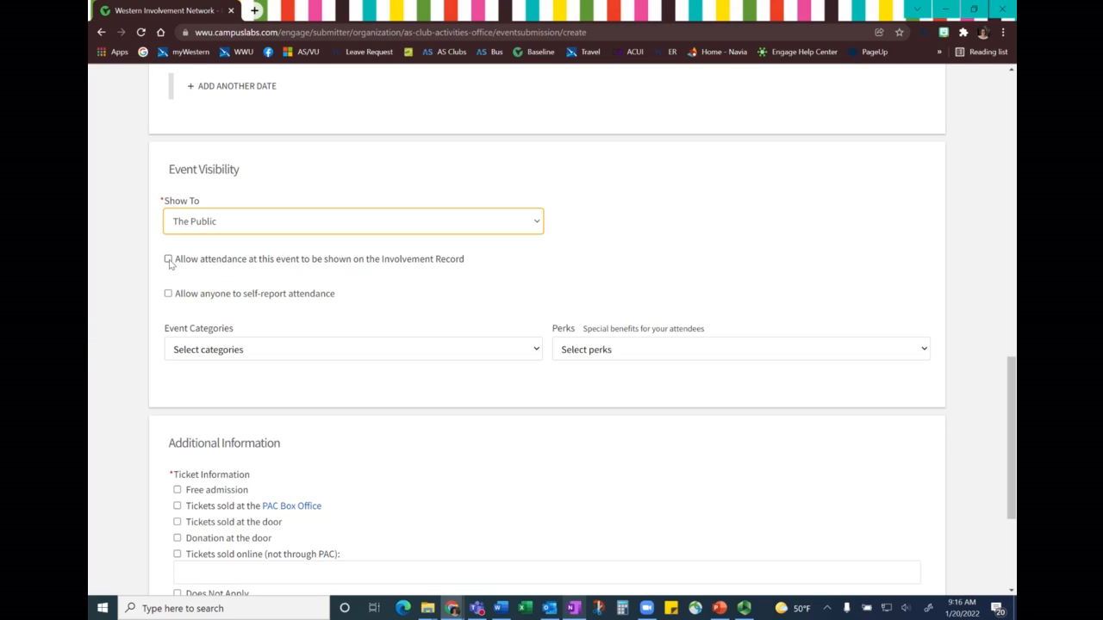
# - Allow attendance to be shown on the Involvement Record and allow anyone to self-report attendance
pyautogui.click(168, 260)
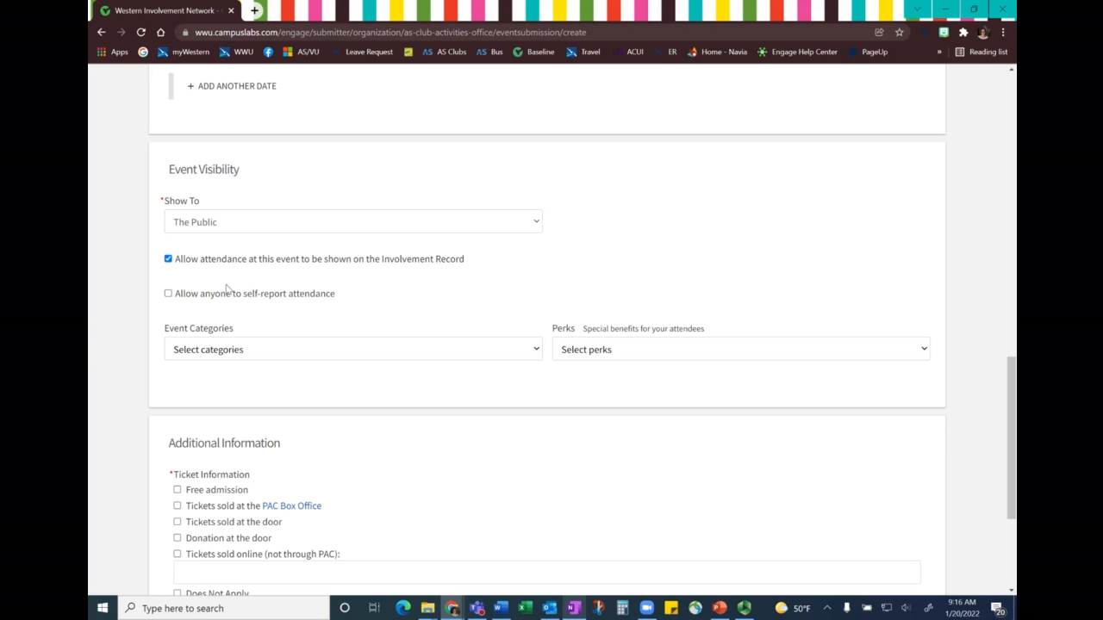
pyautogui.click(168, 294)
# - Assign the event categories Club Event and Academic Event, and add Free Food as a perk
pyautogui.scroll(-1, 310, 293)
pyautogui.click(316, 287)
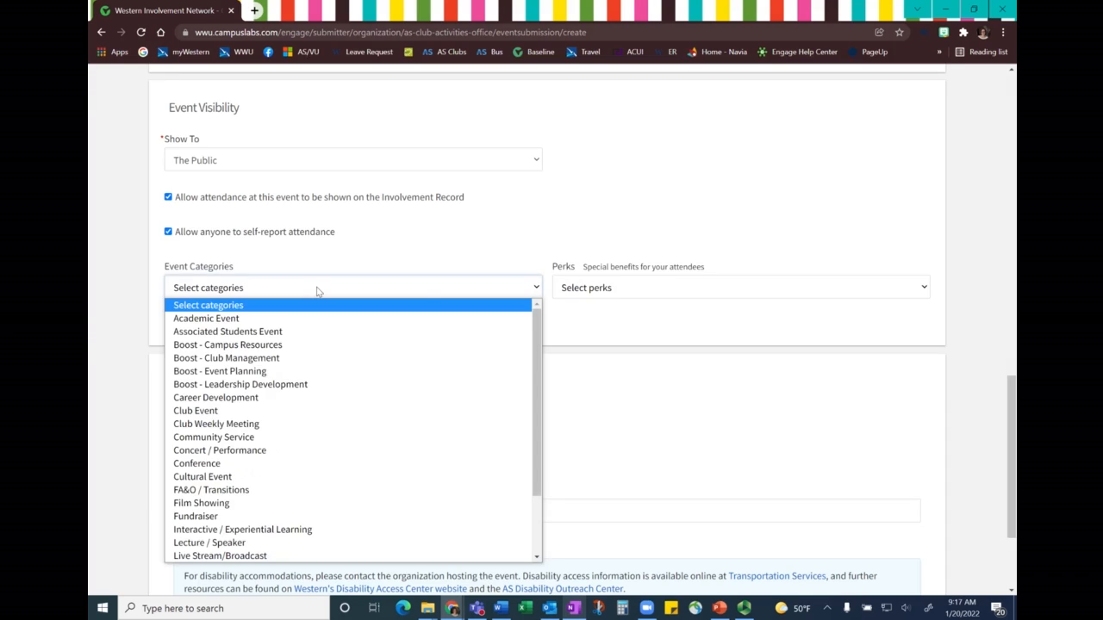
pyautogui.scroll(-1, 316, 292)
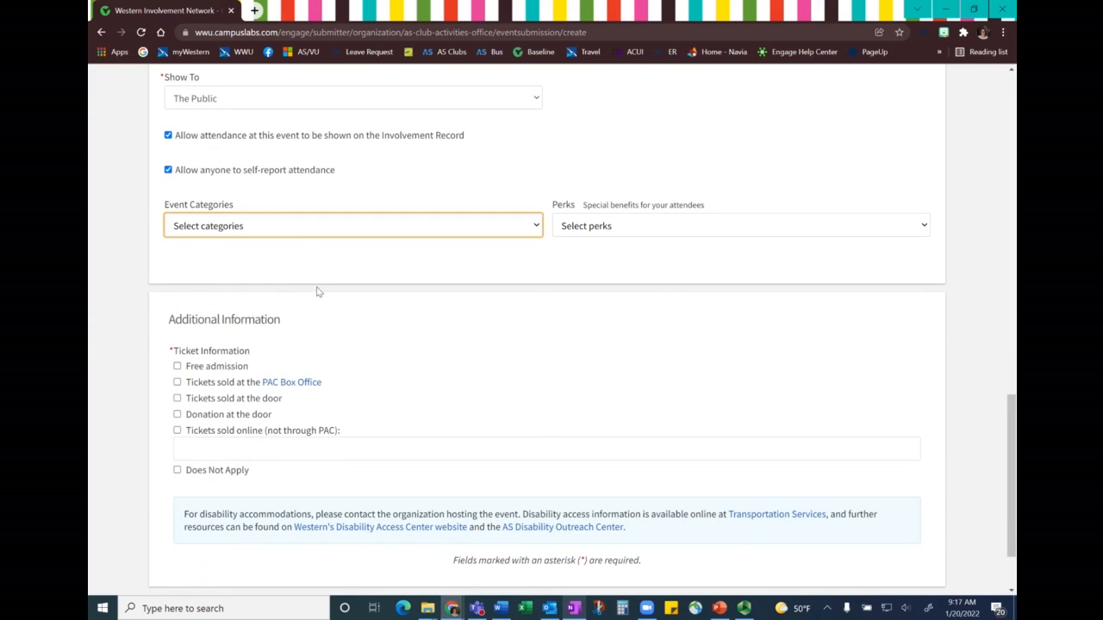
pyautogui.click(299, 229)
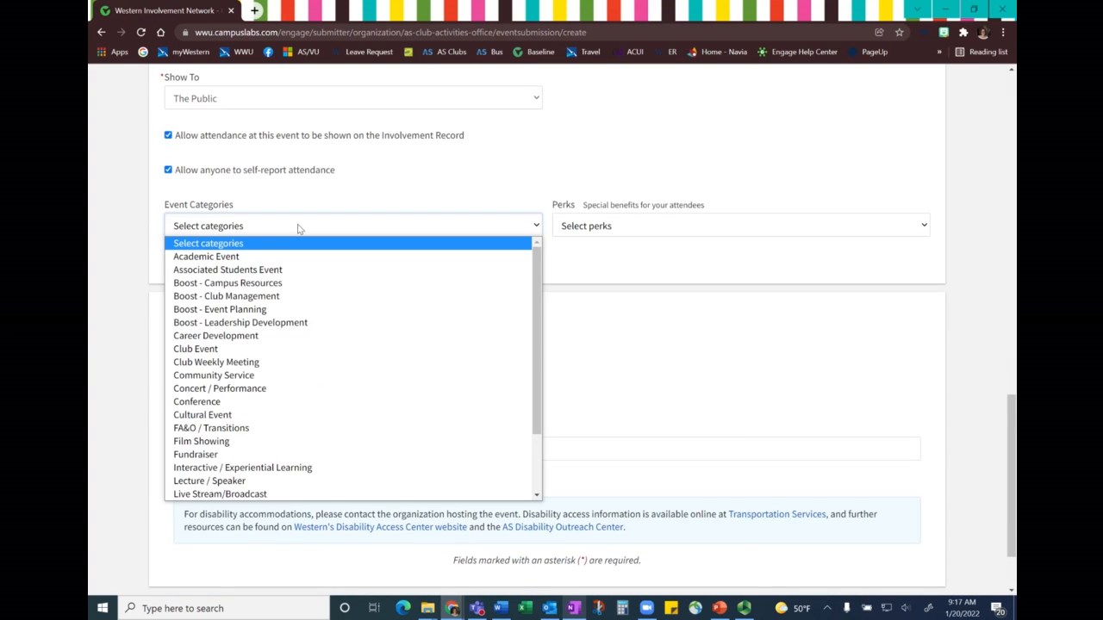
pyautogui.click(278, 256)
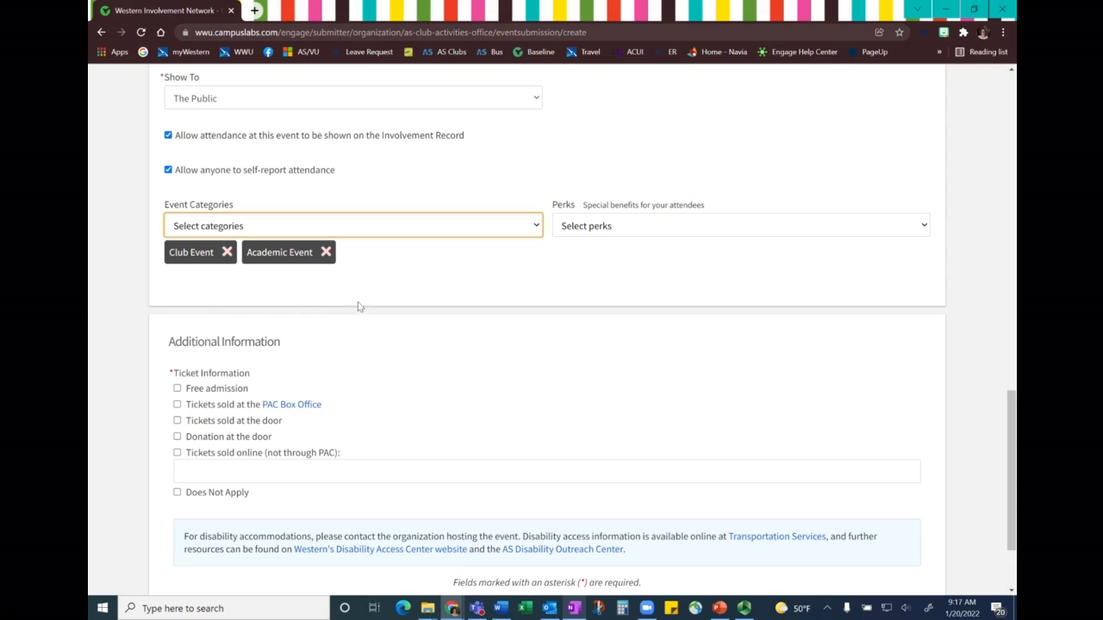
pyautogui.click(632, 228)
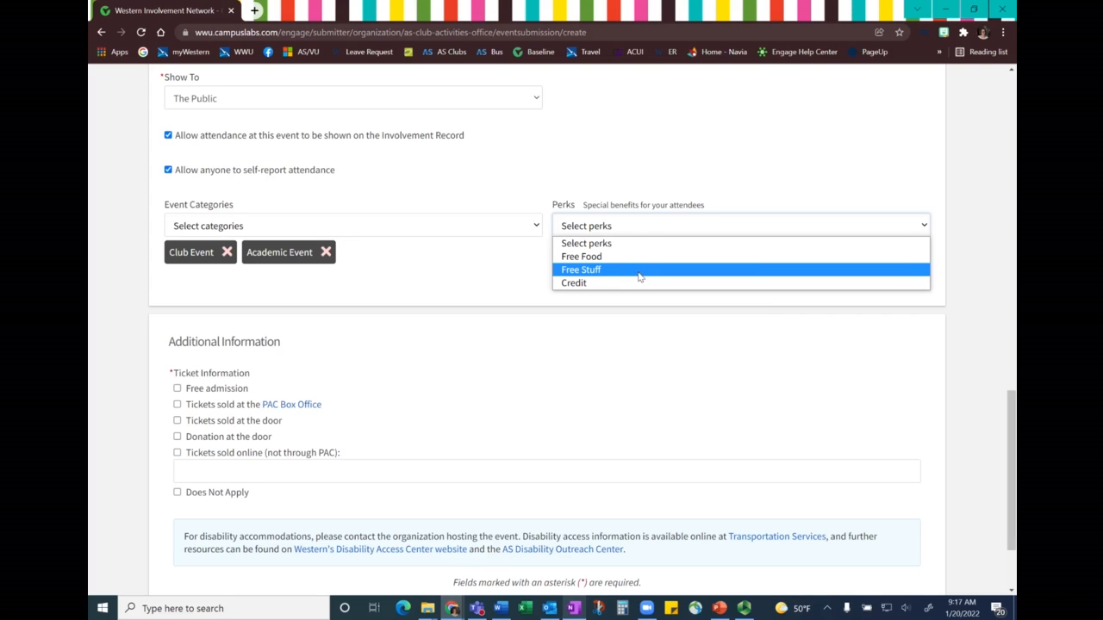
pyautogui.click(644, 256)
# - Enter emarket.com as the online ticket source under Ticket Information and continue to the RSVP settings
pyautogui.scroll(-3, 665, 314)
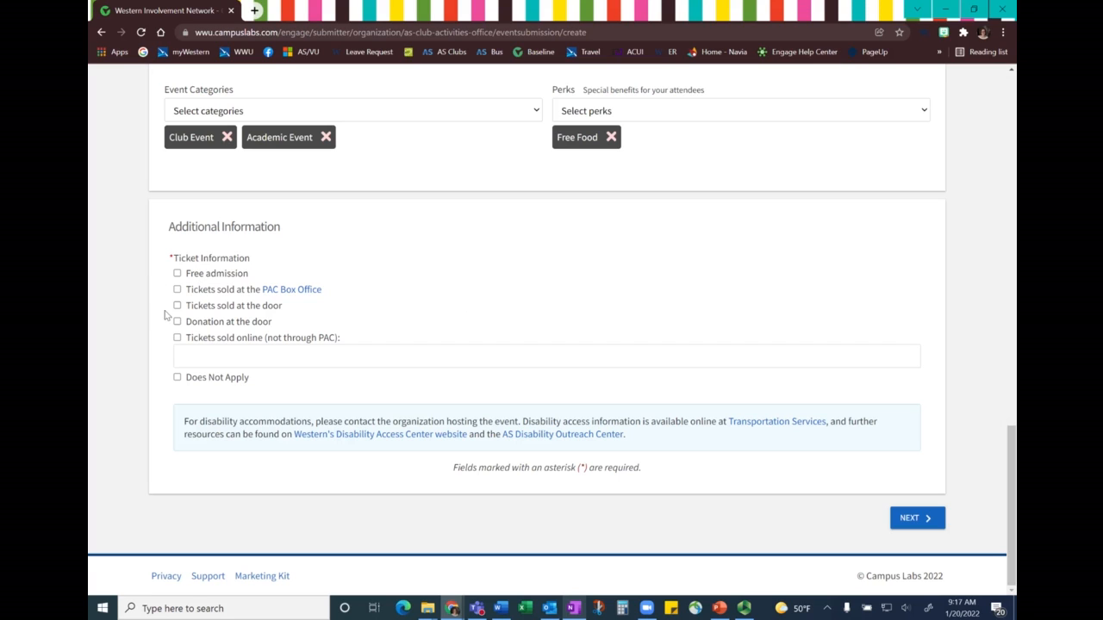
pyautogui.click(178, 379)
pyautogui.click(224, 361)
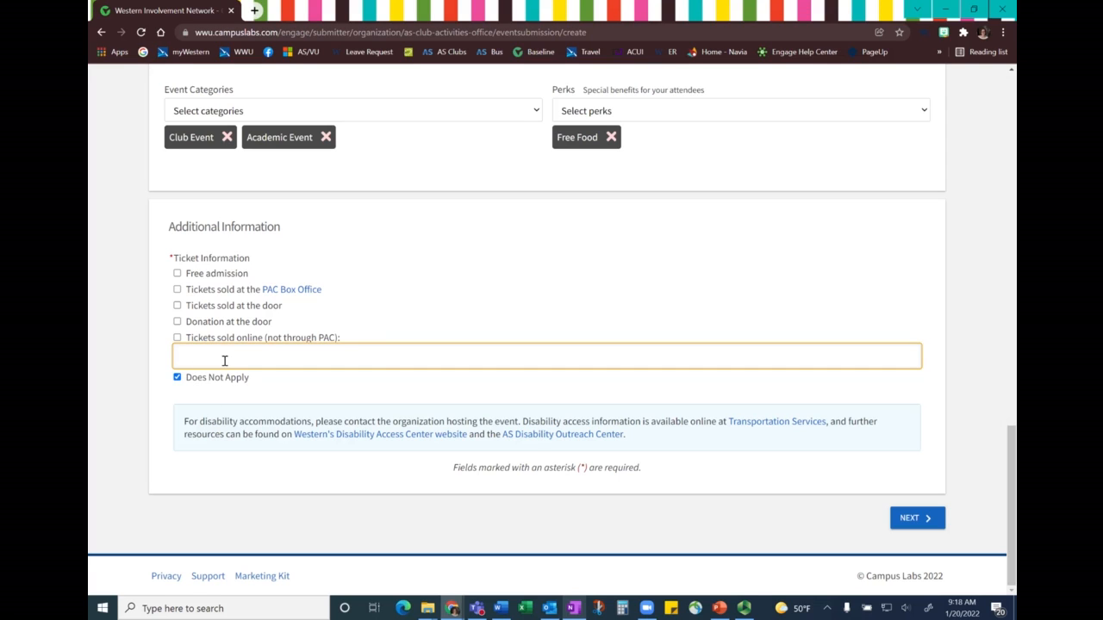
pyautogui.write('emarket.com')
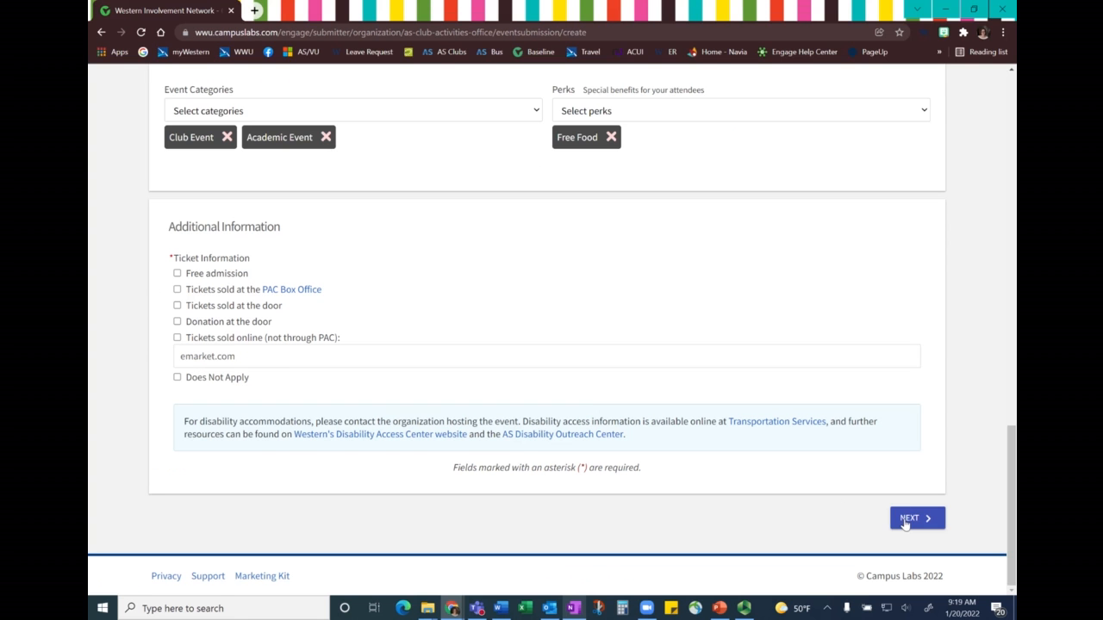
pyautogui.click(910, 519)
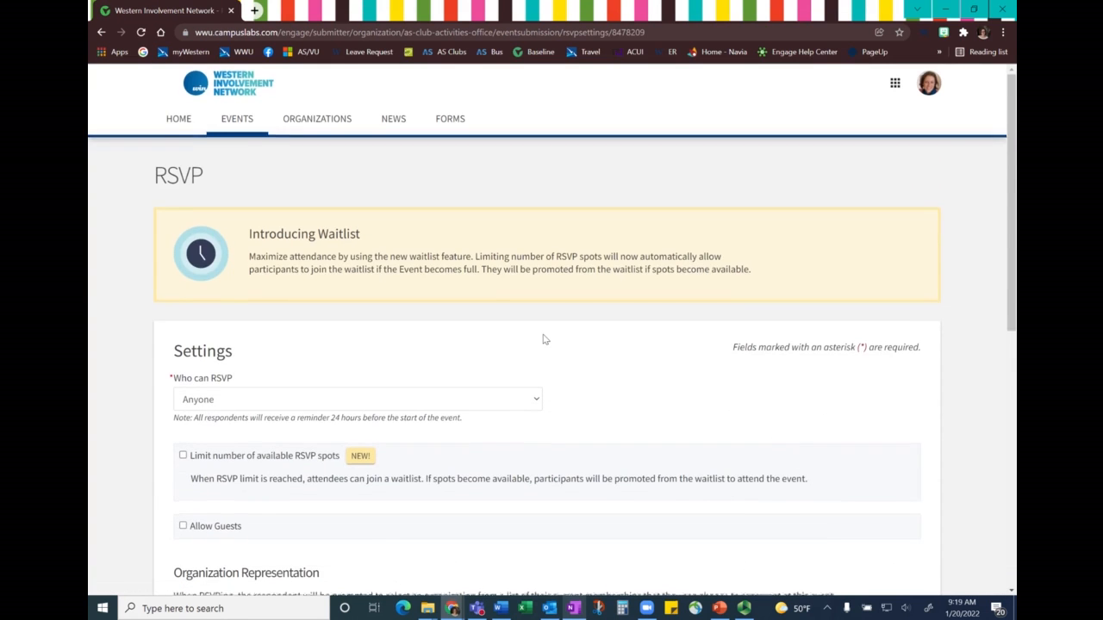
# - Keep RSVPs open to Anyone, limit the available spots to 200 and show the remaining spots to the public
pyautogui.scroll(-3, 551, 345)
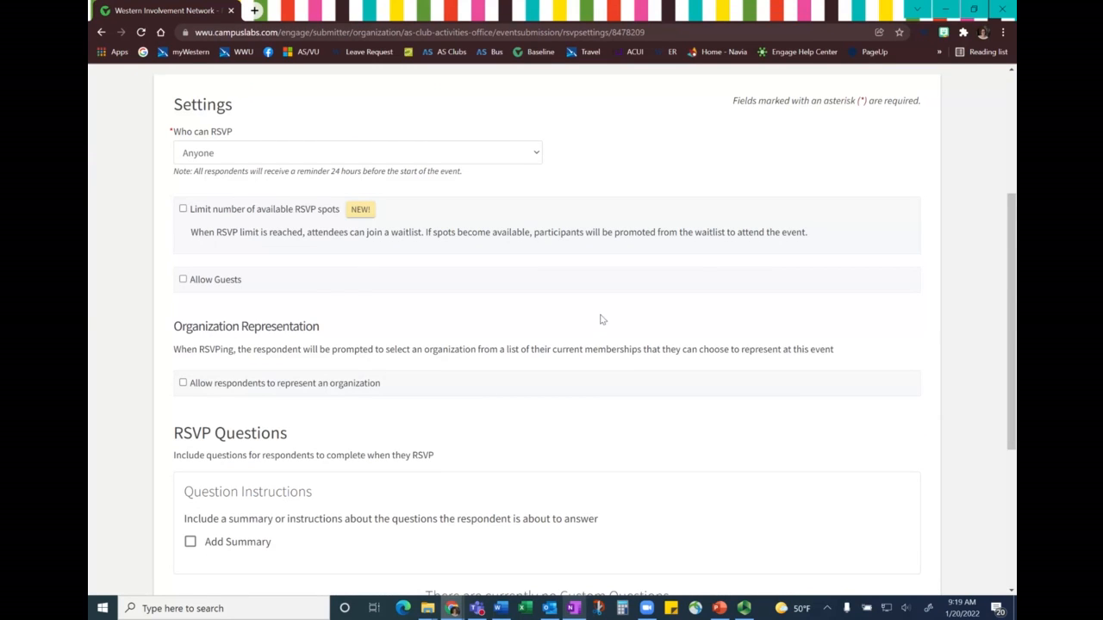
pyautogui.click(218, 155)
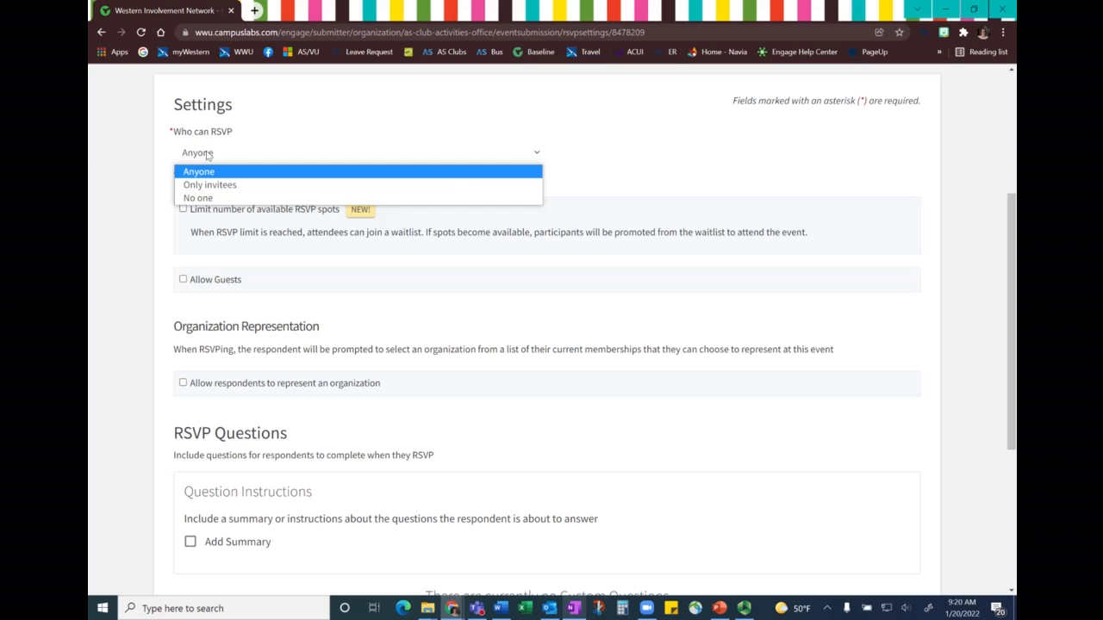
pyautogui.click(182, 211)
pyautogui.click(183, 209)
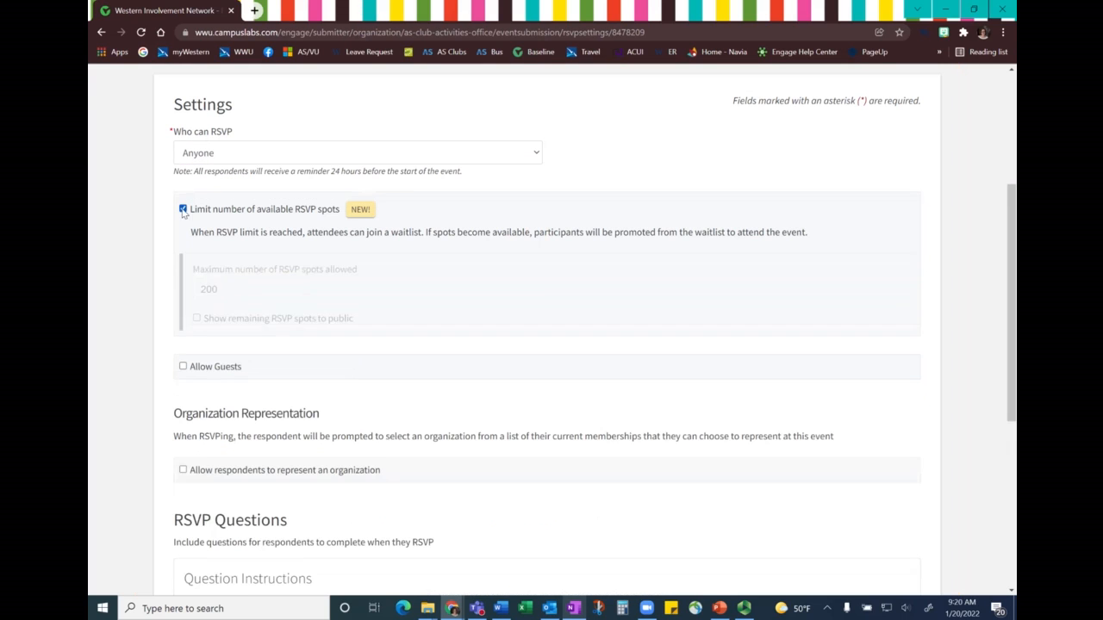
pyautogui.scroll(-1, 180, 237)
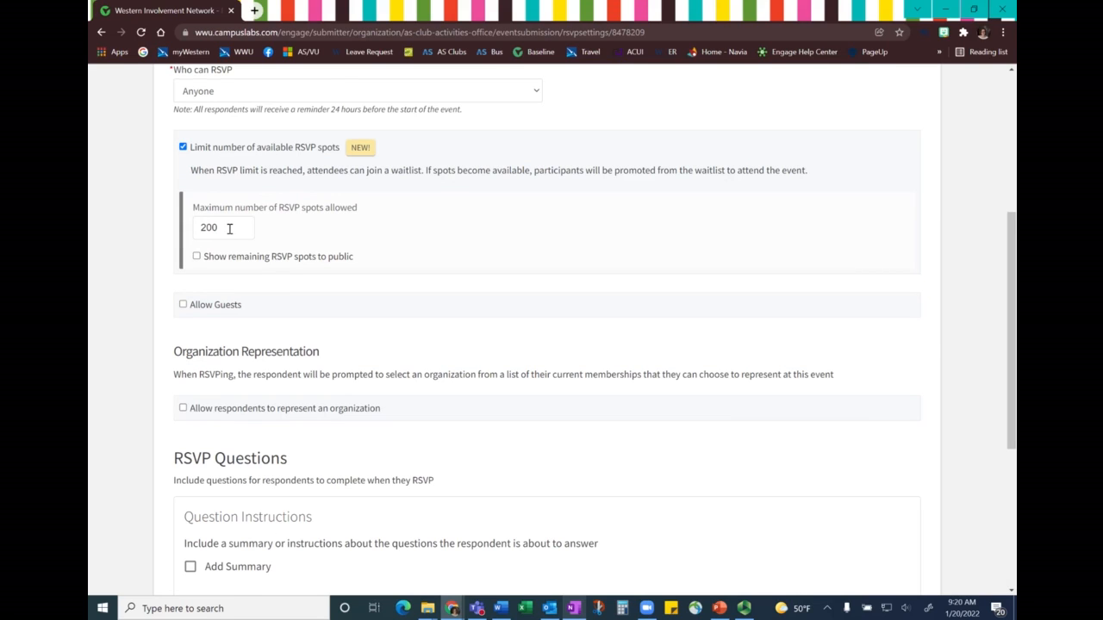
pyautogui.click(197, 256)
# - Allow guests with a limit of 1 per RSVP and count them against the remaining RSVP spots
pyautogui.scroll(-3, 167, 270)
pyautogui.click(182, 181)
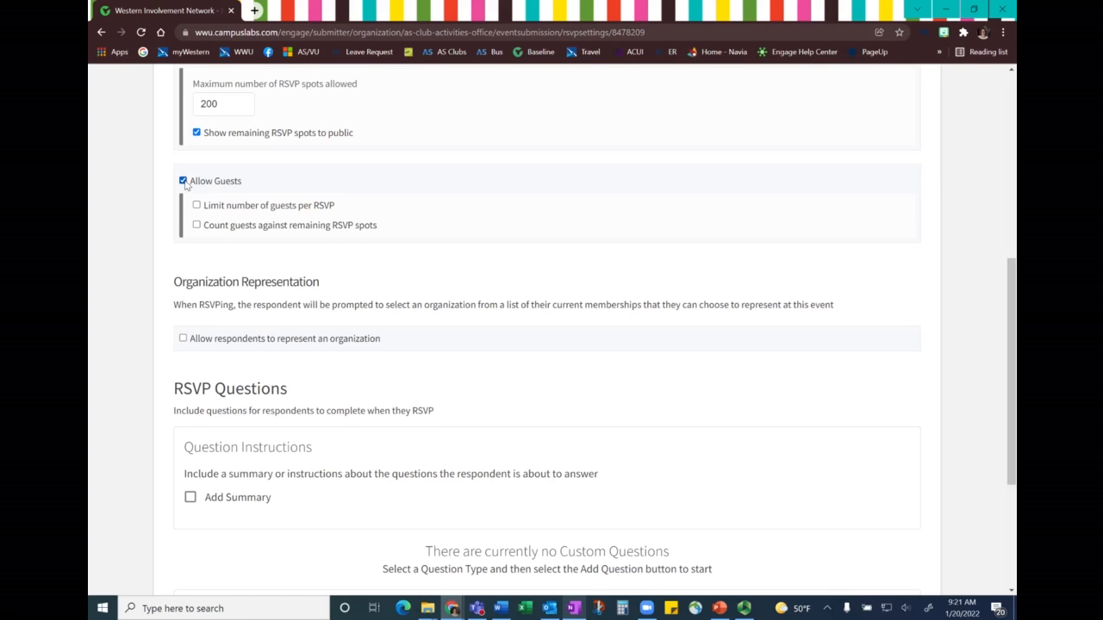
pyautogui.click(196, 205)
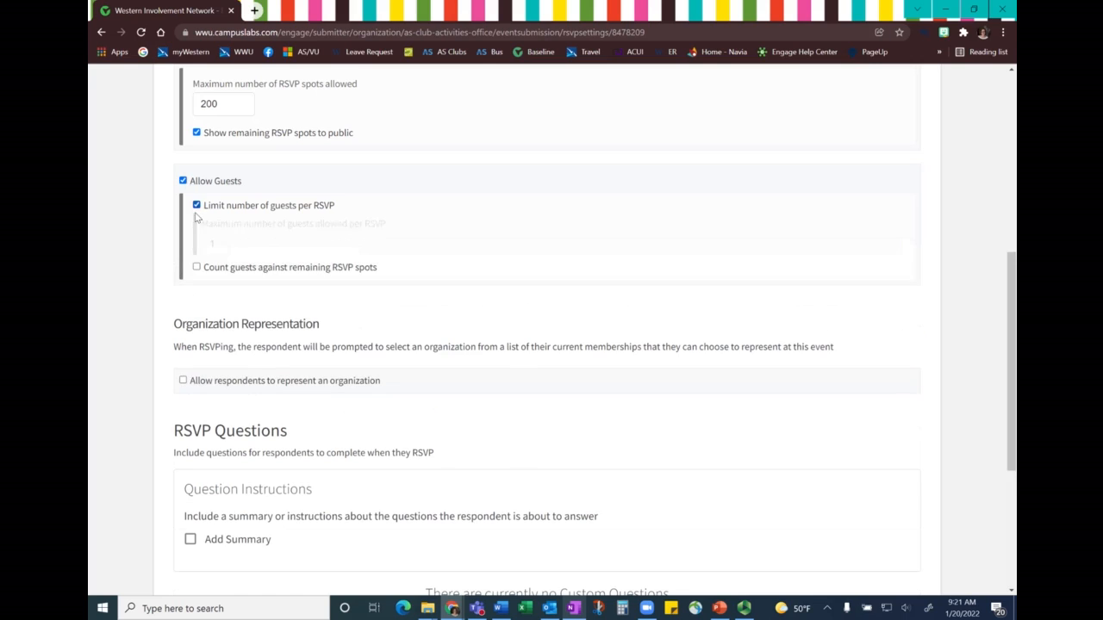
pyautogui.click(208, 242)
pyautogui.write('1')
pyautogui.click(210, 269)
# - Allow respondents to represent an organization and add the RSVP question summary "Please let us know what shirt size you need"
pyautogui.scroll(-2, 284, 245)
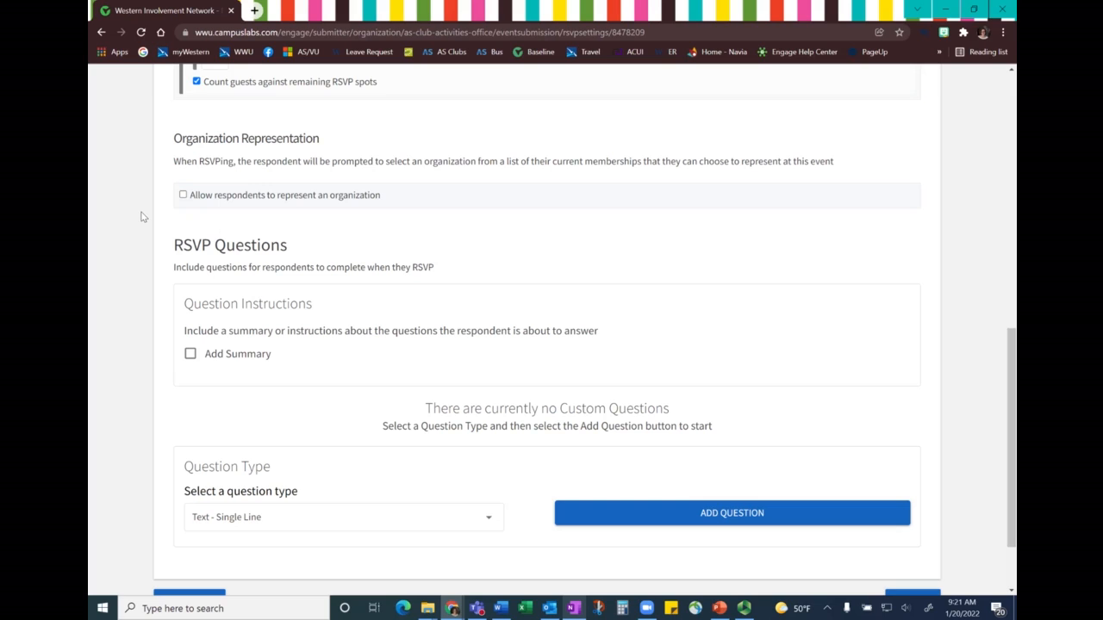
pyautogui.click(183, 194)
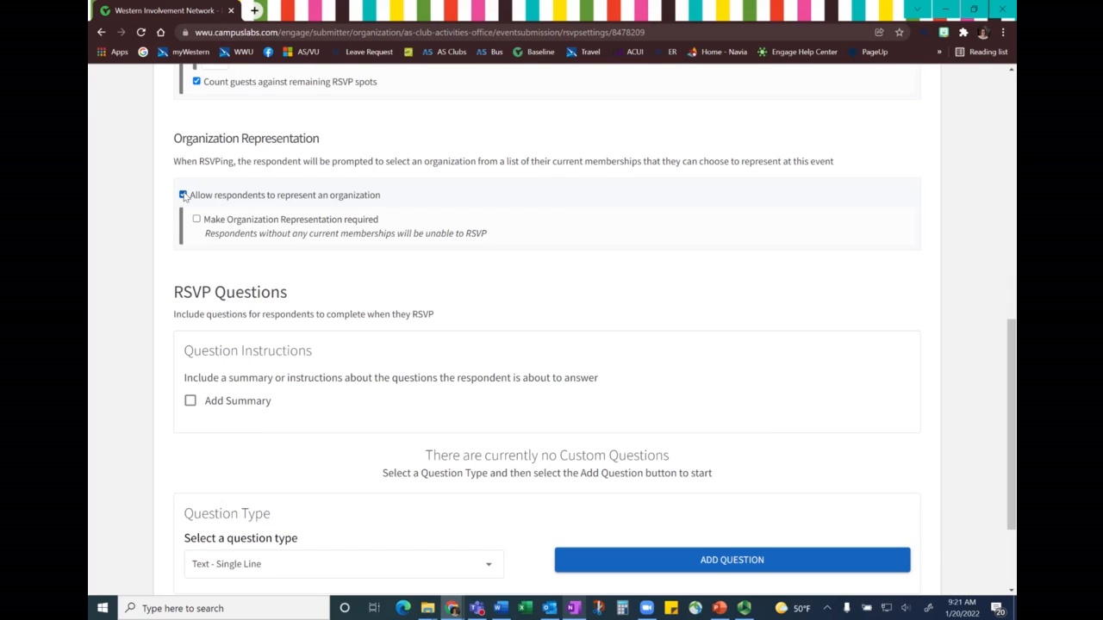
pyautogui.scroll(-2, 186, 202)
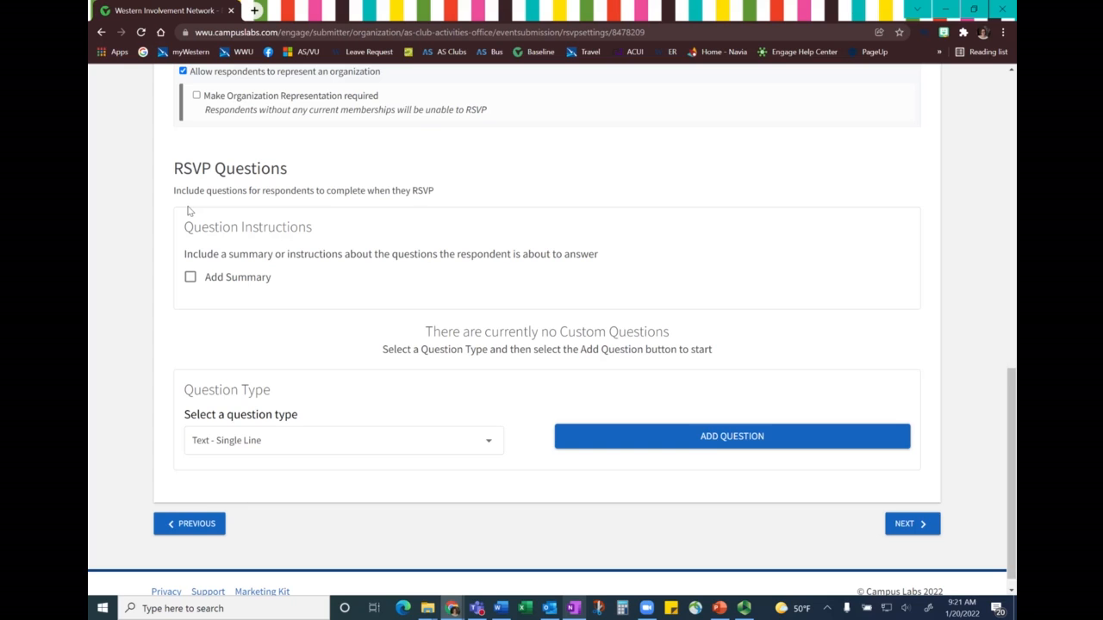
pyautogui.click(190, 276)
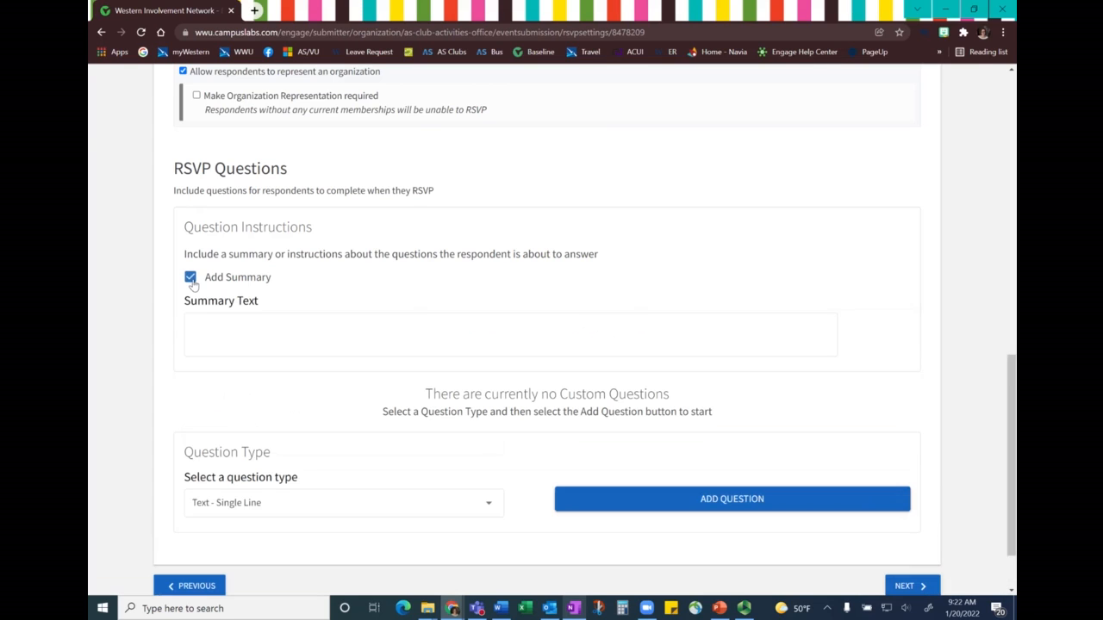
pyautogui.click(235, 331)
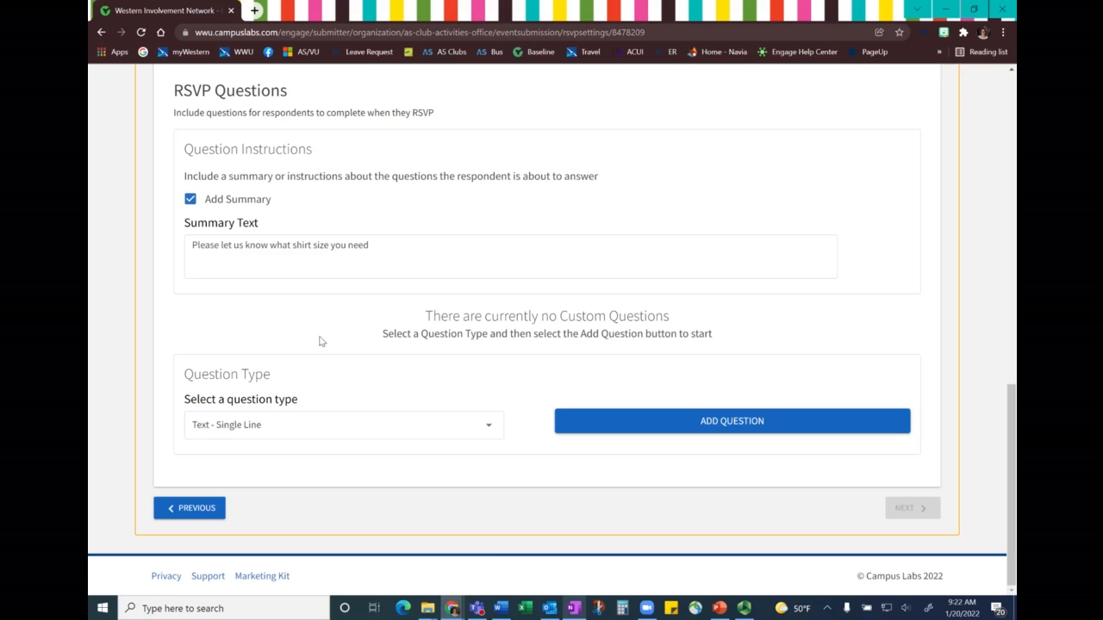
# - Add a required Dropdown question "tshirt size" with the answers small, medium and large
pyautogui.click(289, 433)
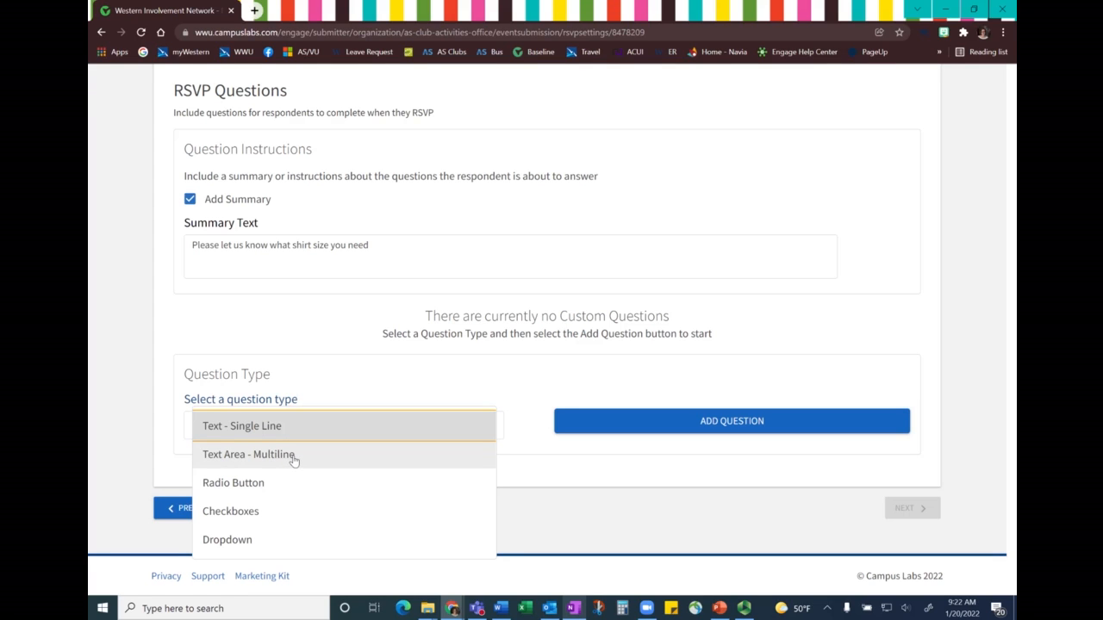
pyautogui.click(282, 542)
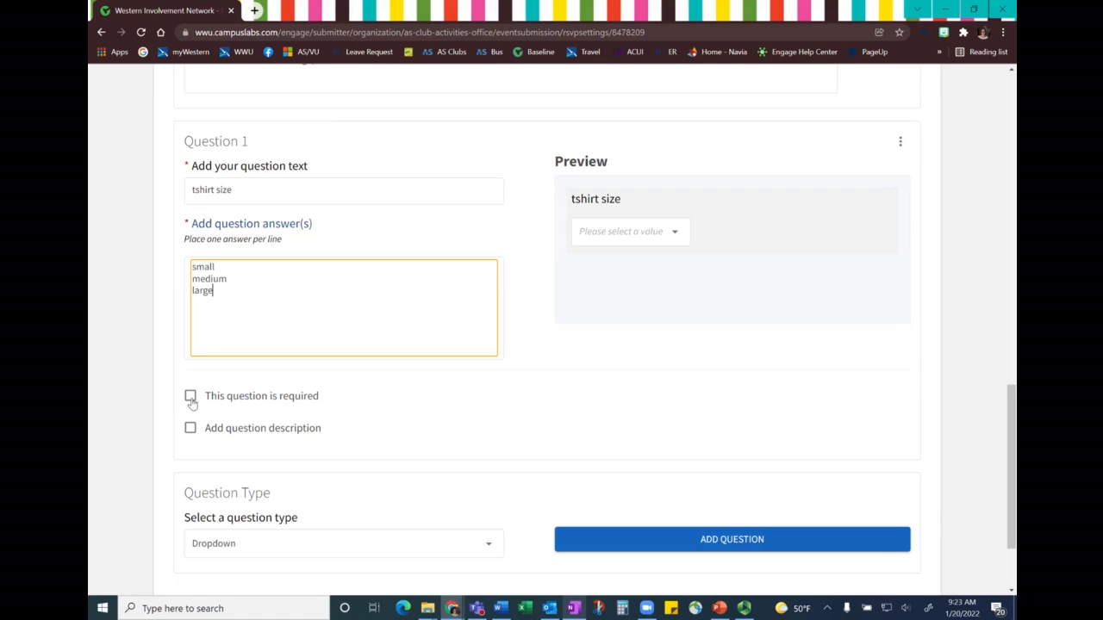
pyautogui.click(190, 398)
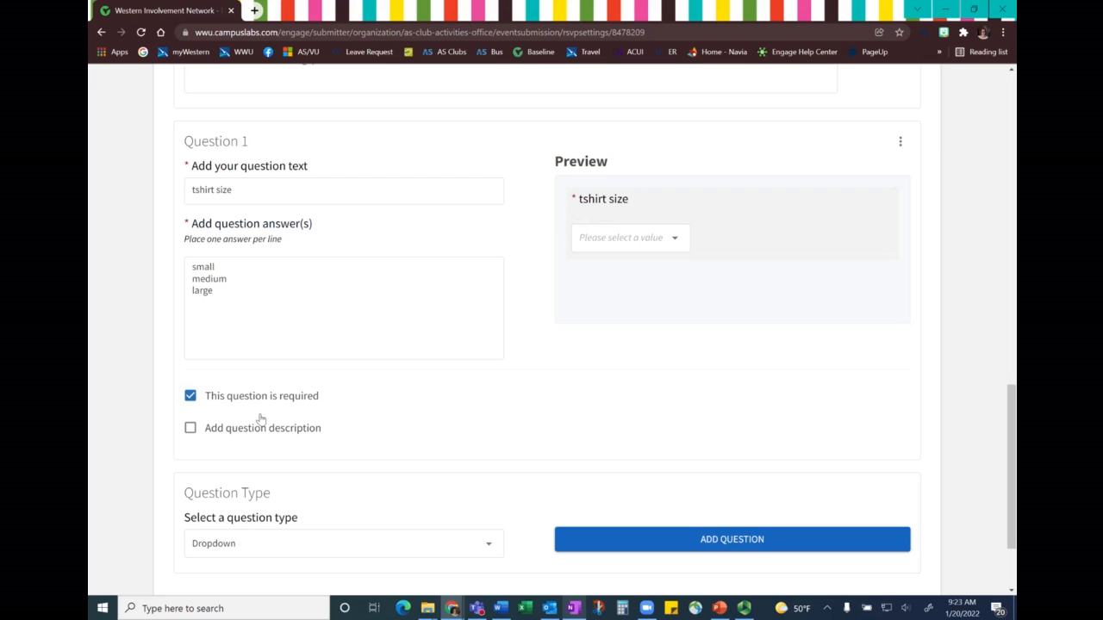
# - Add the description "select size" to the tshirt size question and continue to the Post Event Feedback settings
pyautogui.click(191, 429)
pyautogui.click(278, 498)
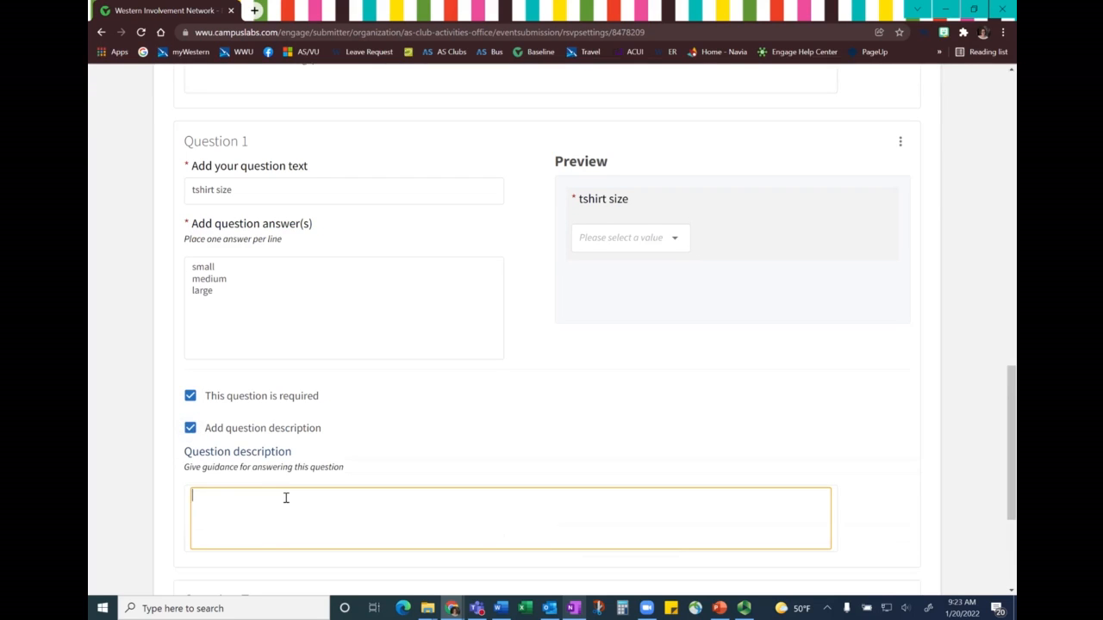
pyautogui.write('select size')
pyautogui.scroll(-1, 603, 345)
pyautogui.click(901, 105)
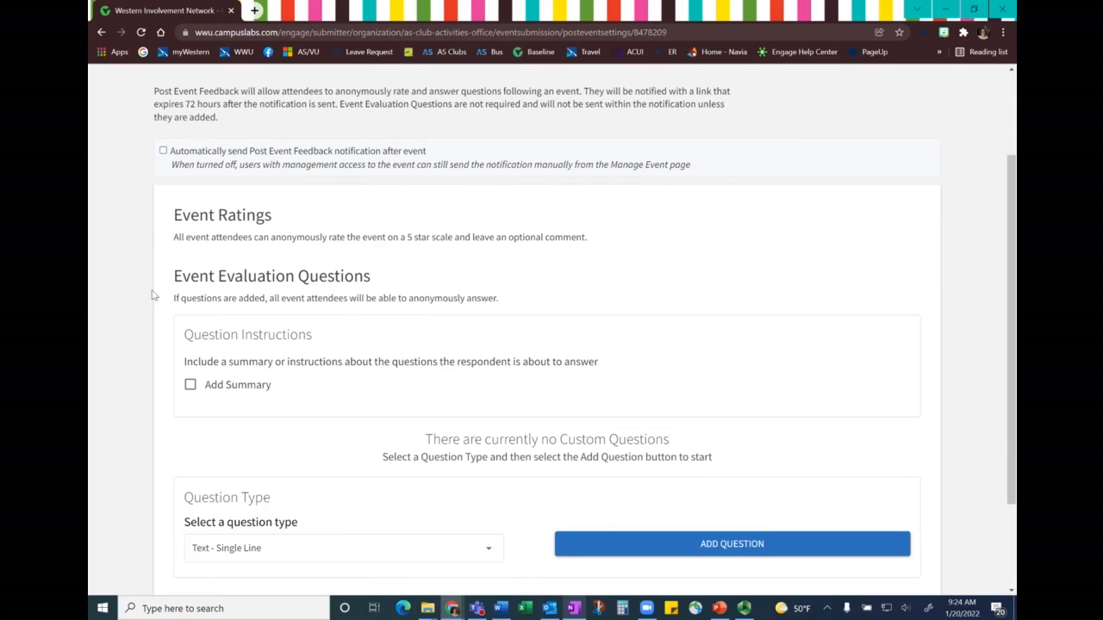
# - Turn on automatic Post Event Feedback notifications after the event and continue to the Event Cover Photo page without adding evaluation questions
pyautogui.click(162, 152)
pyautogui.scroll(-2, 138, 194)
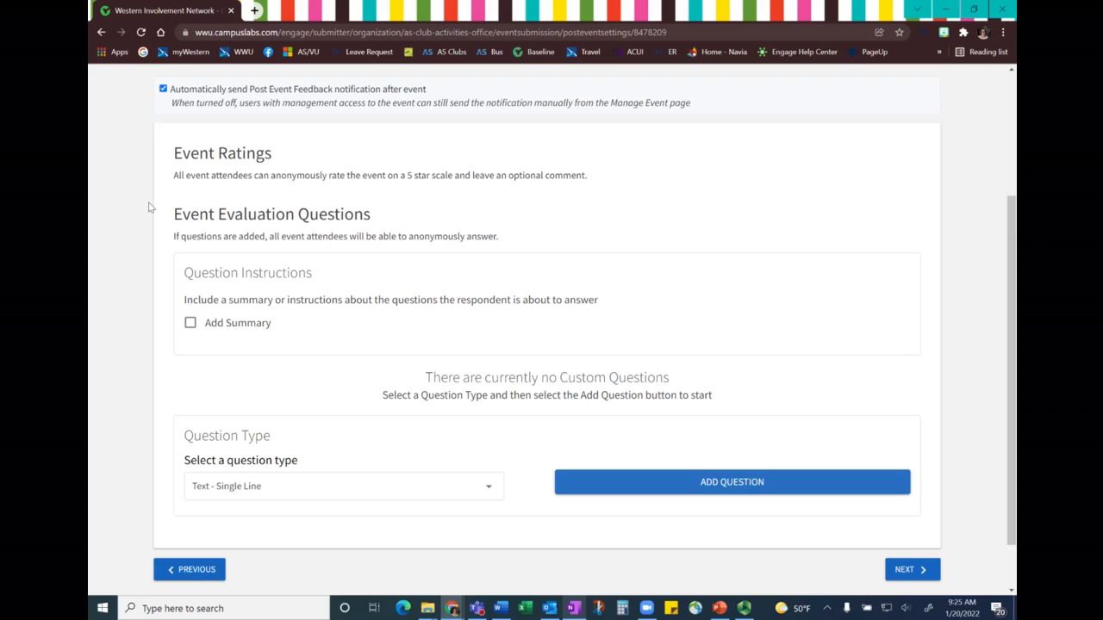
pyautogui.scroll(-2, 149, 207)
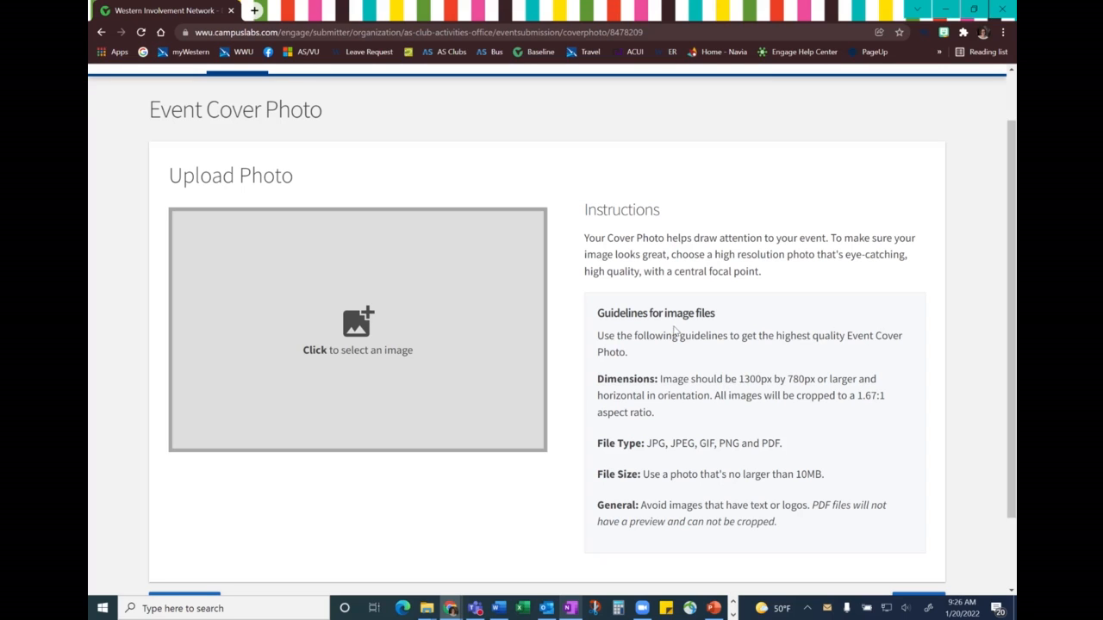
# - Check the image dimension guidelines for the cover photo and submit the event from the review page as auto-approved
pyautogui.moveTo(596, 379); pyautogui.dragTo(665, 422)
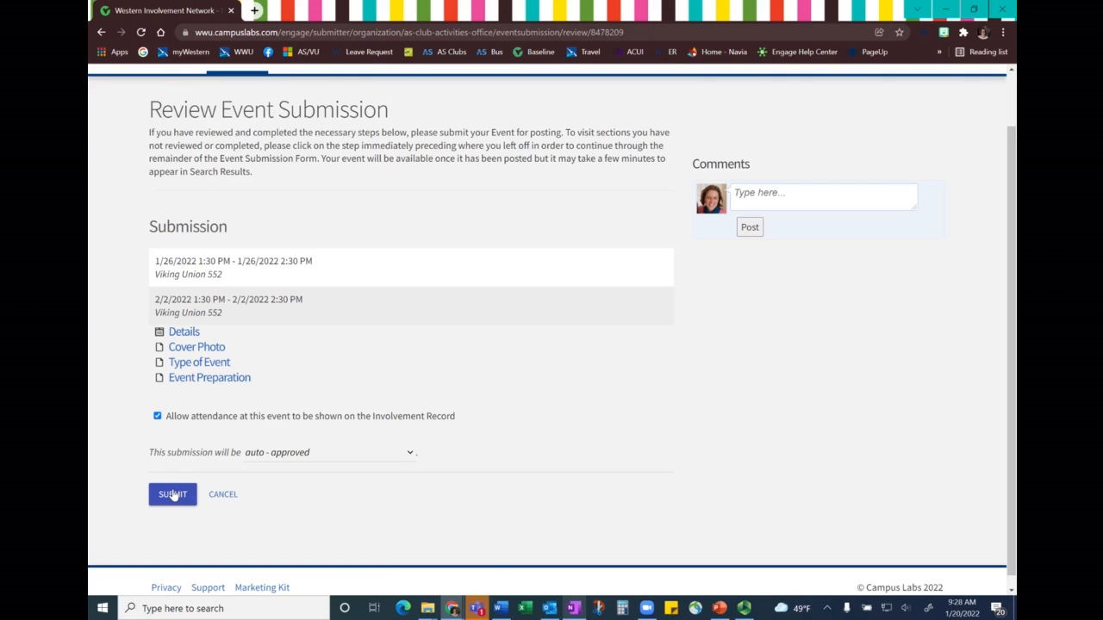
pyautogui.click(172, 494)
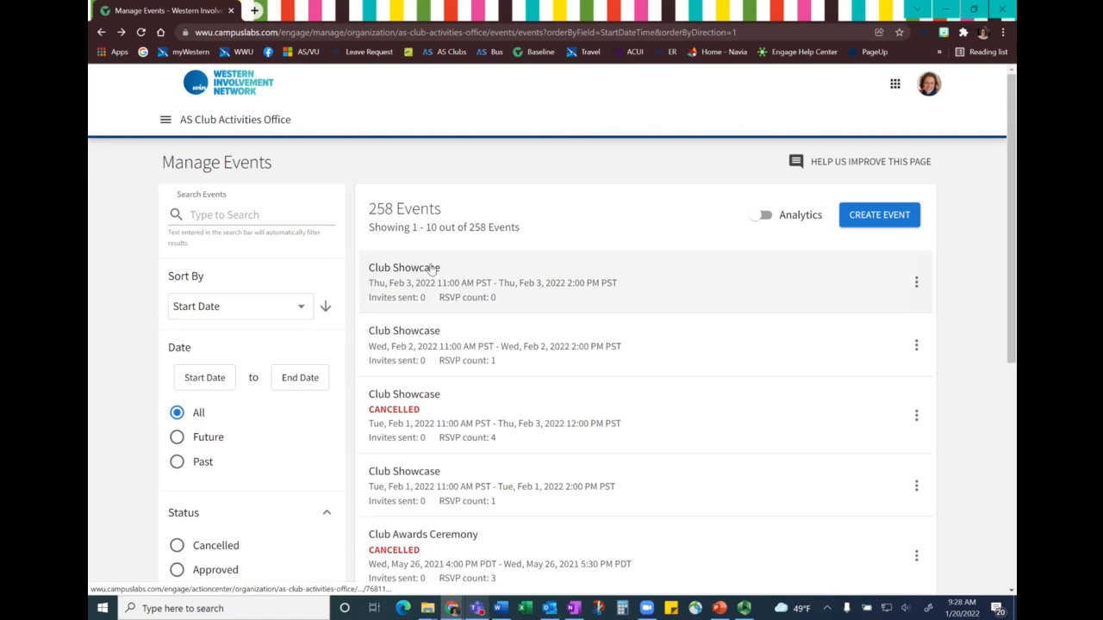
# - Examine the management options for the Feb 3, 2022 Club Showcase and open its event details
pyautogui.click(916, 282)
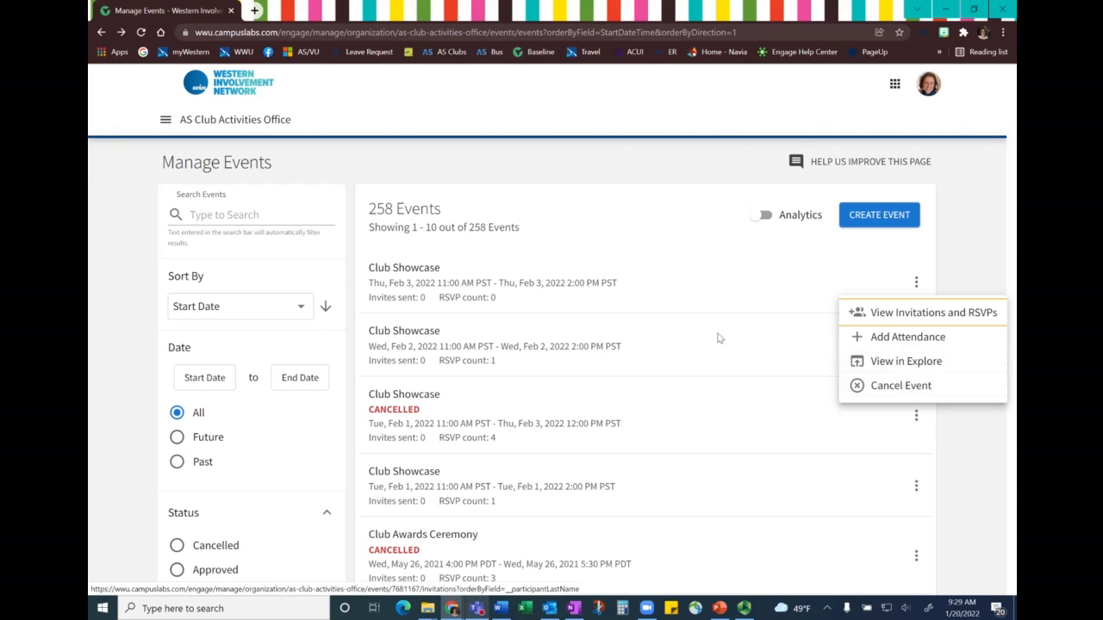
pyautogui.click(603, 288)
pyautogui.click(603, 288)
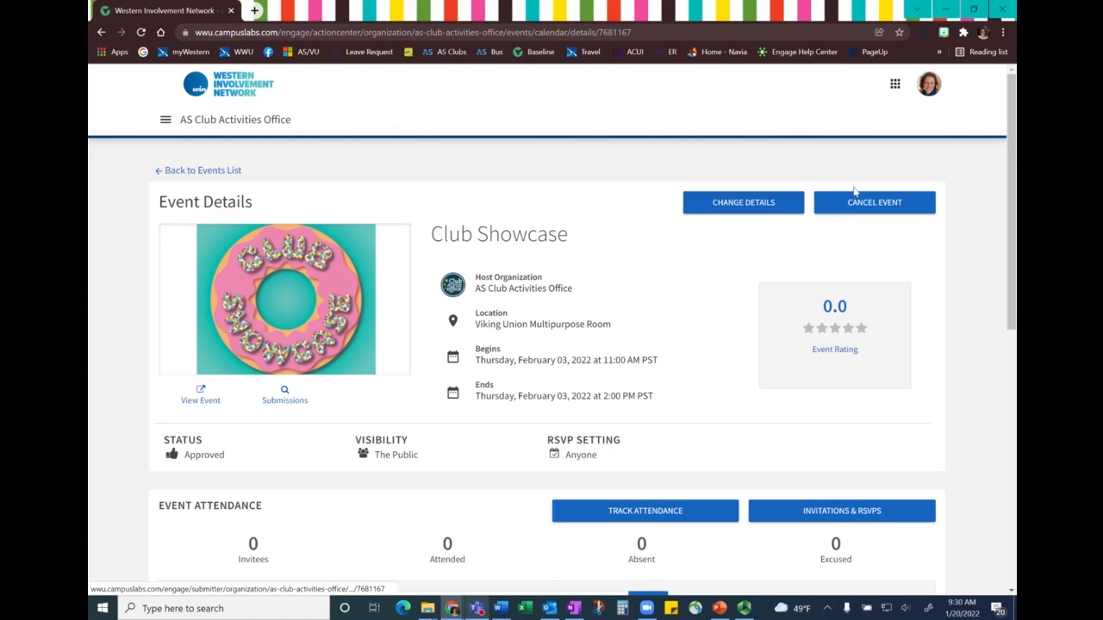
# - Visit the Swipe URL from the event's attendance section and submit the event access code to open Swipe Access
pyautogui.scroll(-3, 523, 382)
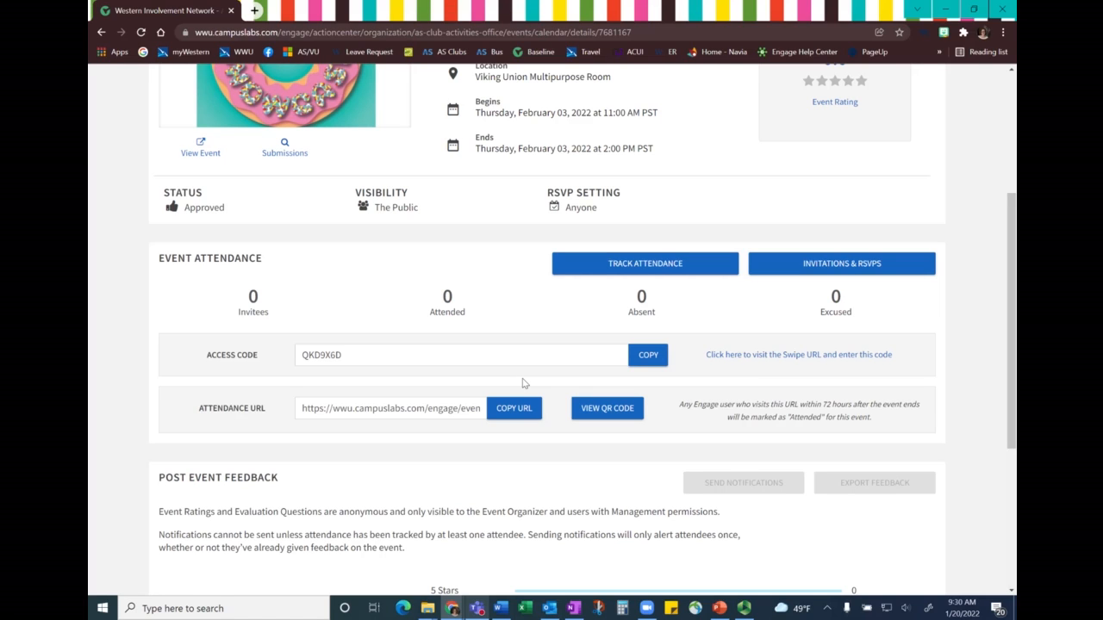
pyautogui.click(761, 359)
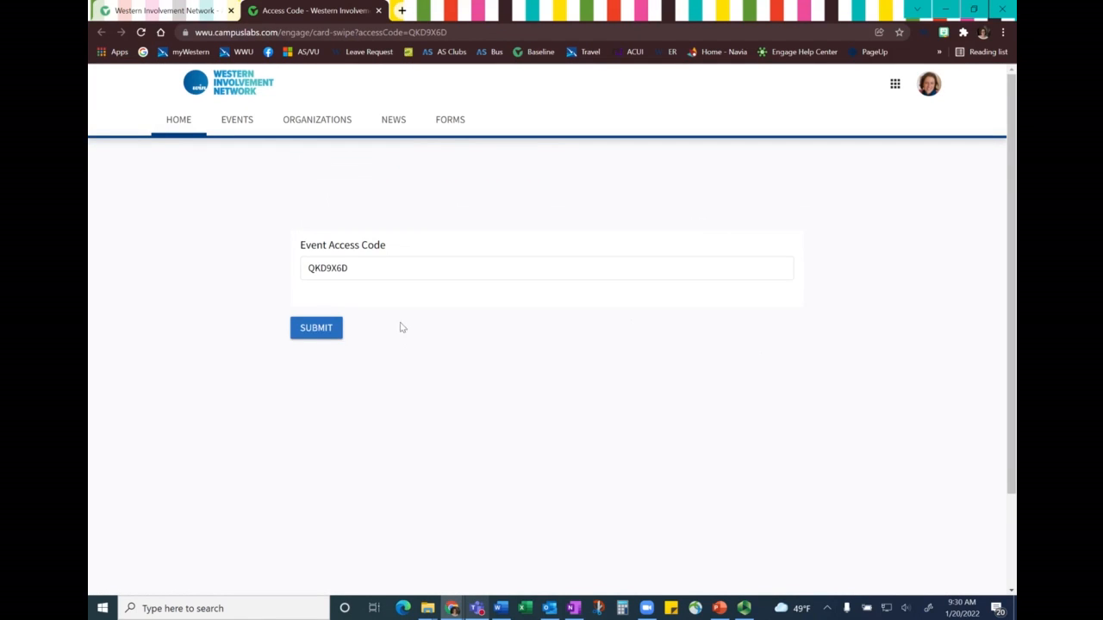
pyautogui.click(322, 332)
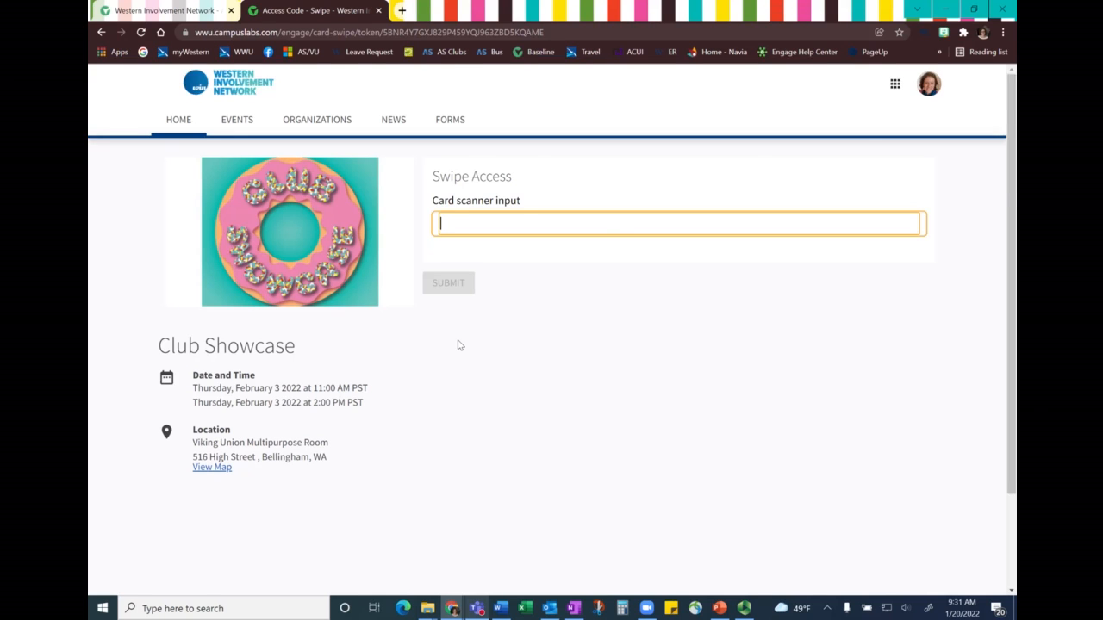
# - Close Swipe Access, open the event's attendance tracking, and switch the Add Attendance text entry to Card ID Number
pyautogui.hotkey('ctrl', 'w')
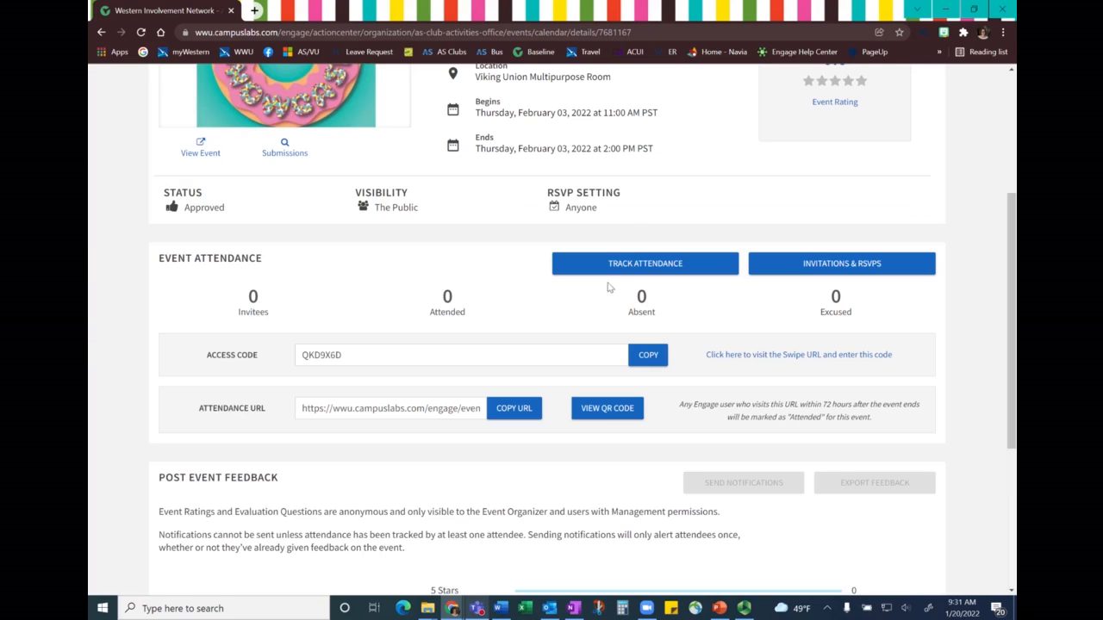
pyautogui.click(622, 265)
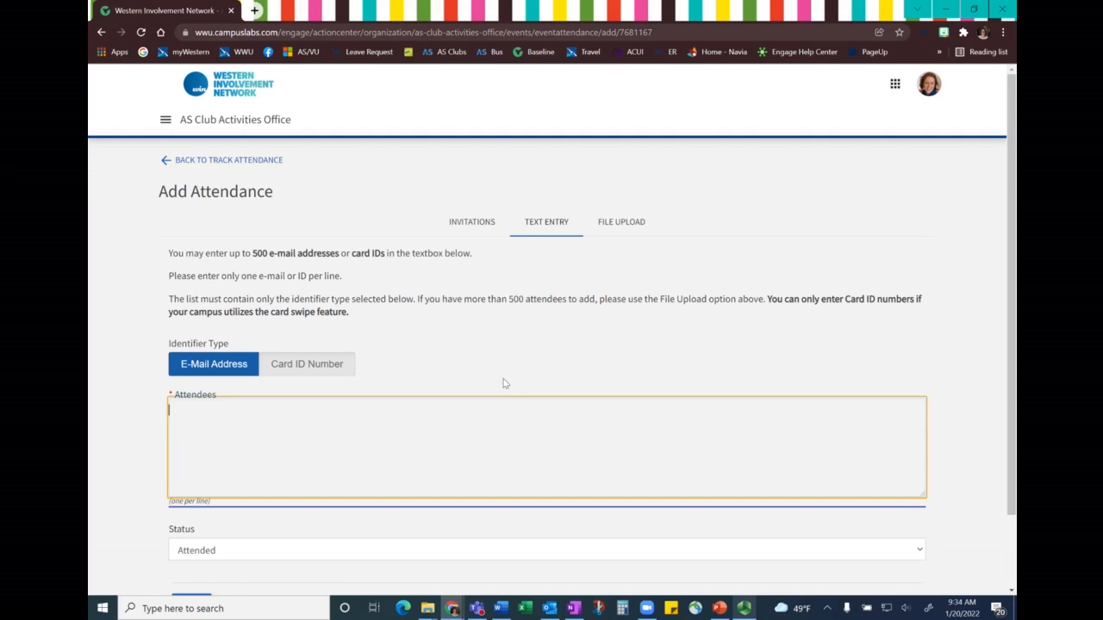
pyautogui.click(306, 364)
pyautogui.click(311, 426)
pyautogui.scroll(-1, 313, 423)
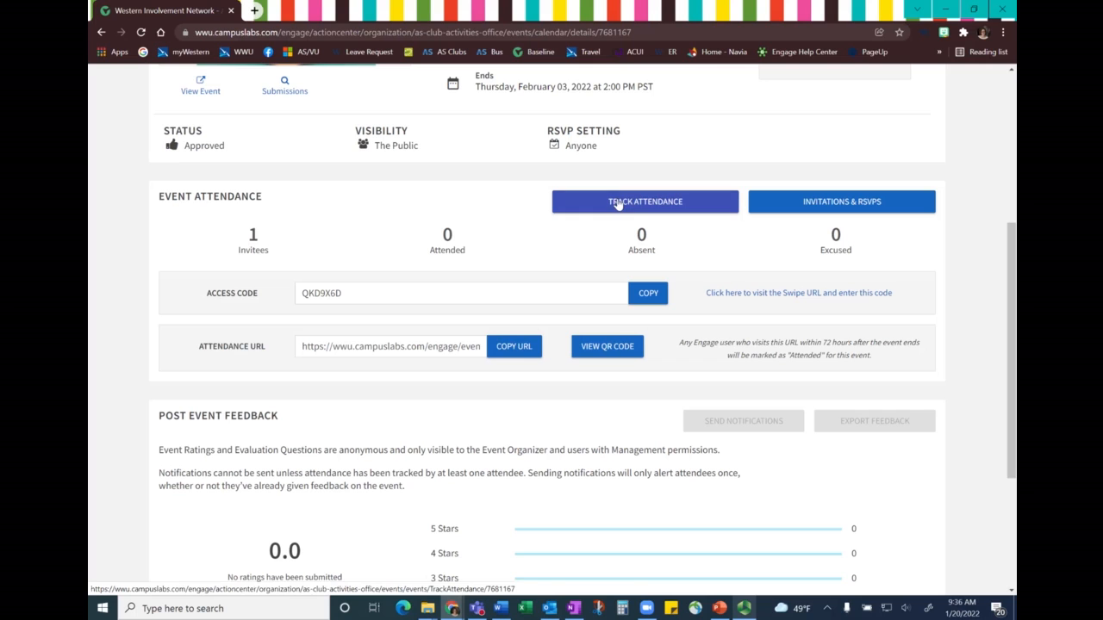
# - View the event's attendance QR code, close it, and open the Invitations & RSVPs page to review the participants
pyautogui.click(621, 351)
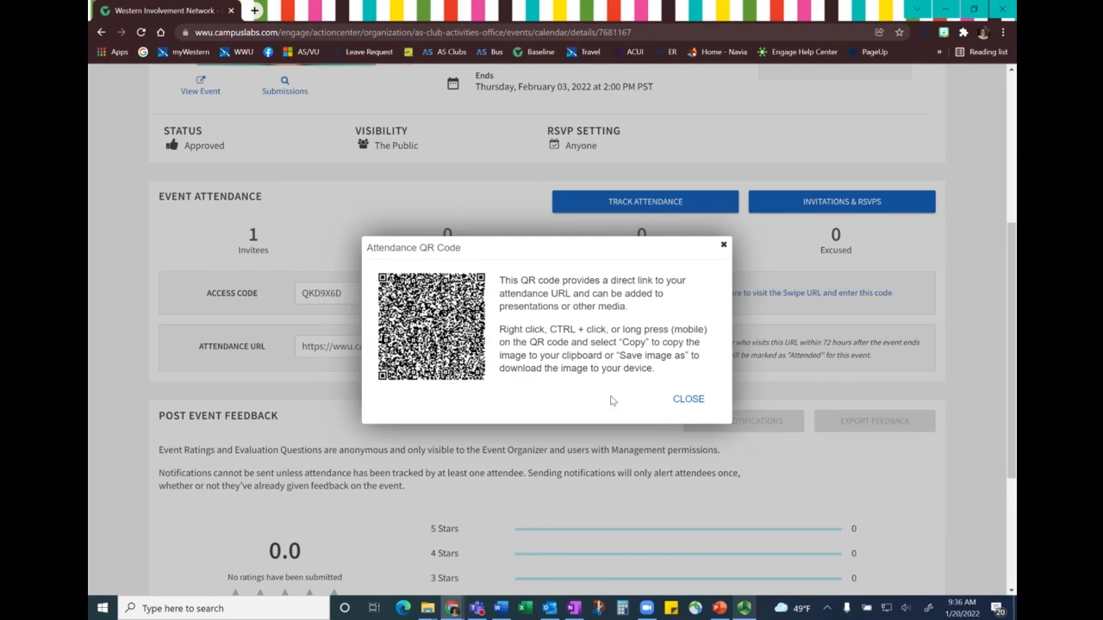
pyautogui.click(723, 246)
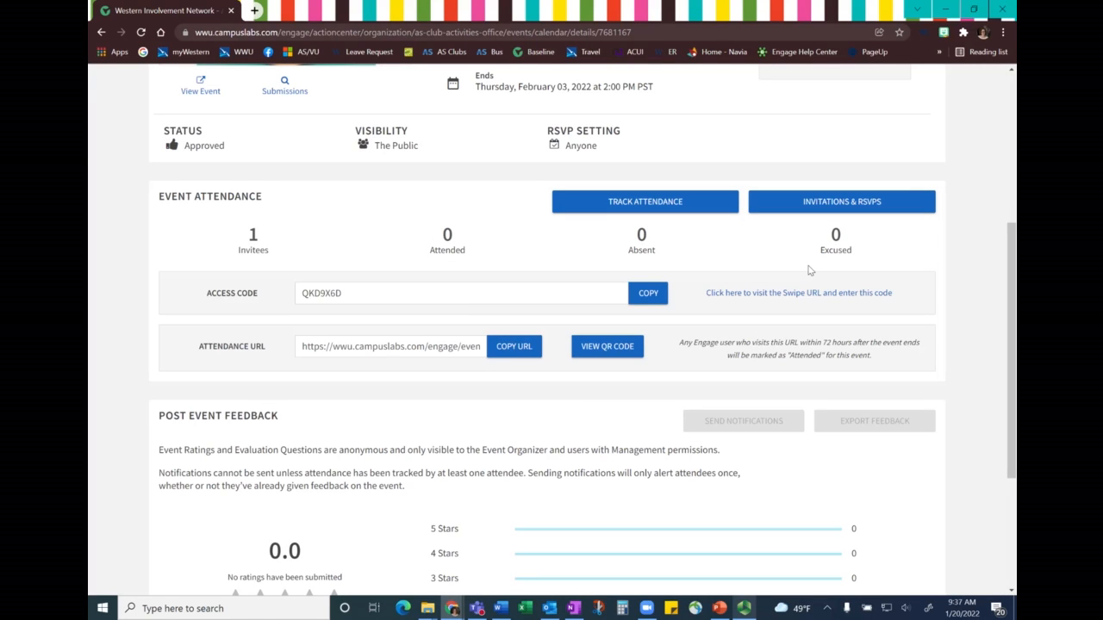
pyautogui.click(806, 203)
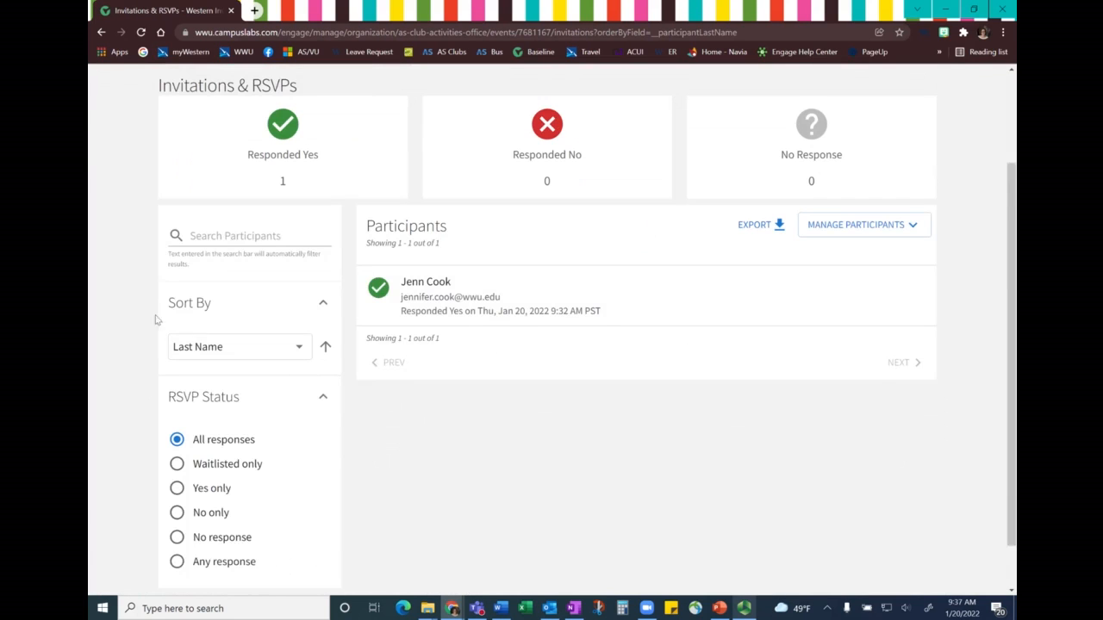
pyautogui.scroll(-1, 209, 295)
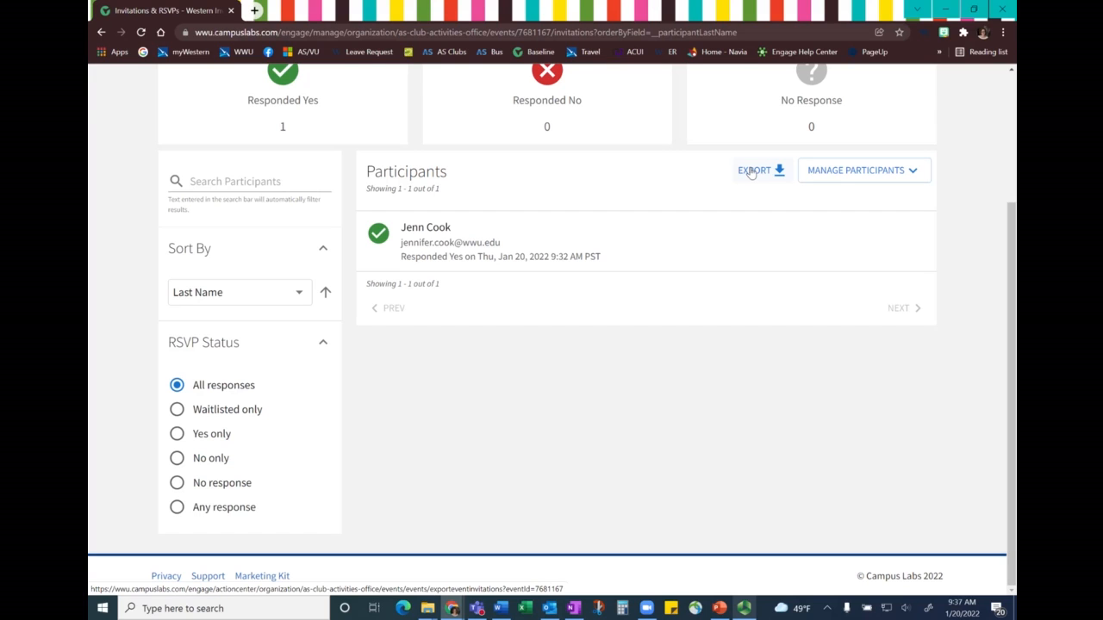
# - Check the option to invite people by e-mail and the option to add a message to the event's respondents
pyautogui.click(840, 173)
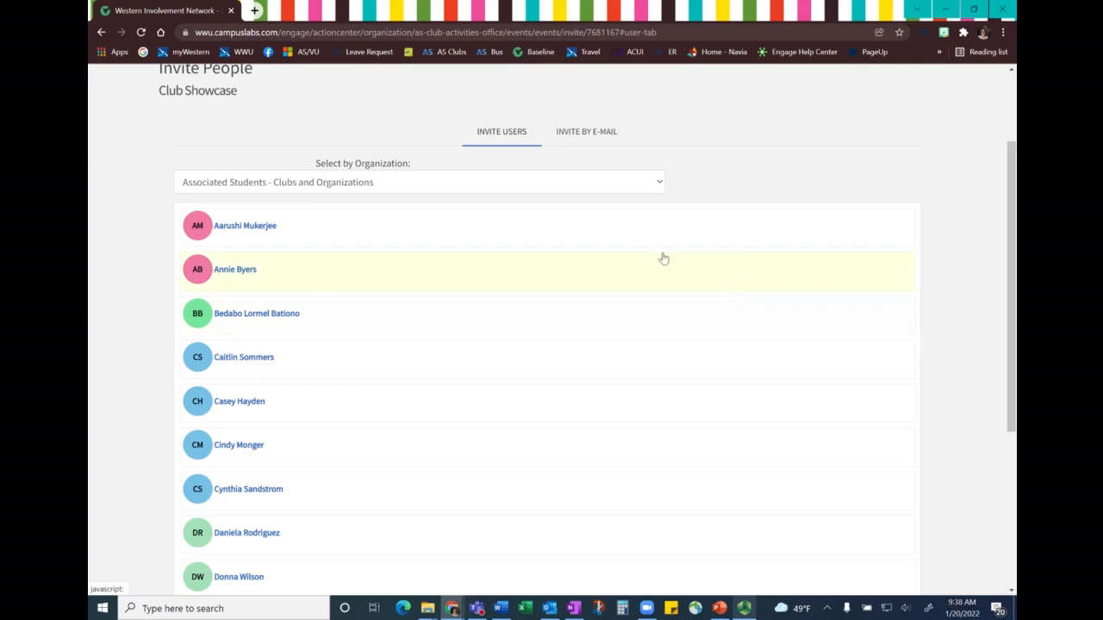
pyautogui.click(596, 136)
pyautogui.click(530, 349)
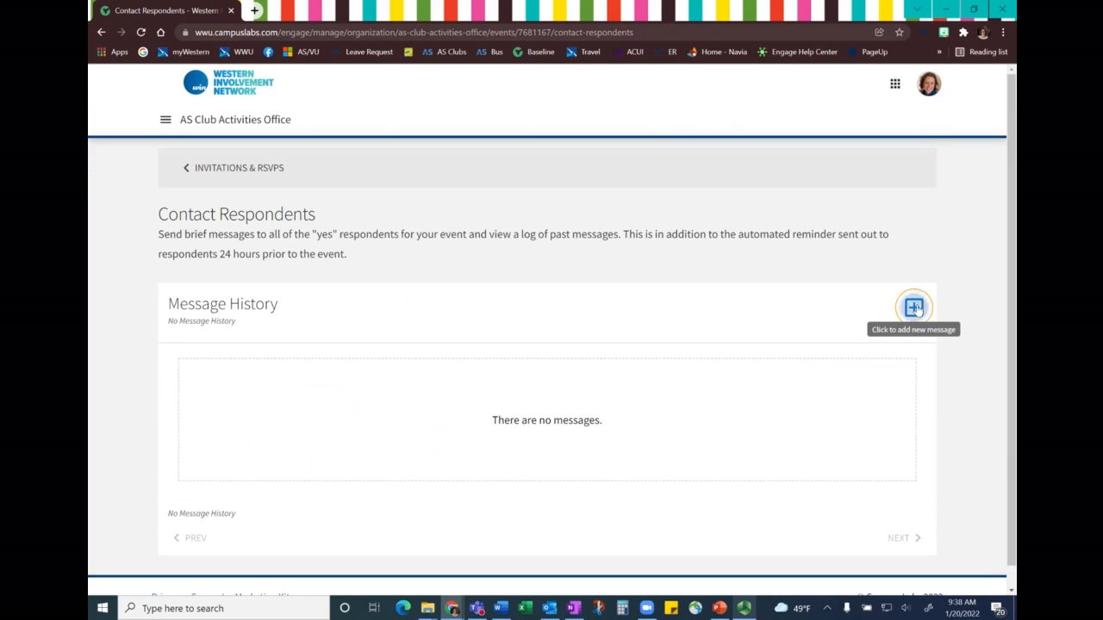
pyautogui.click(914, 308)
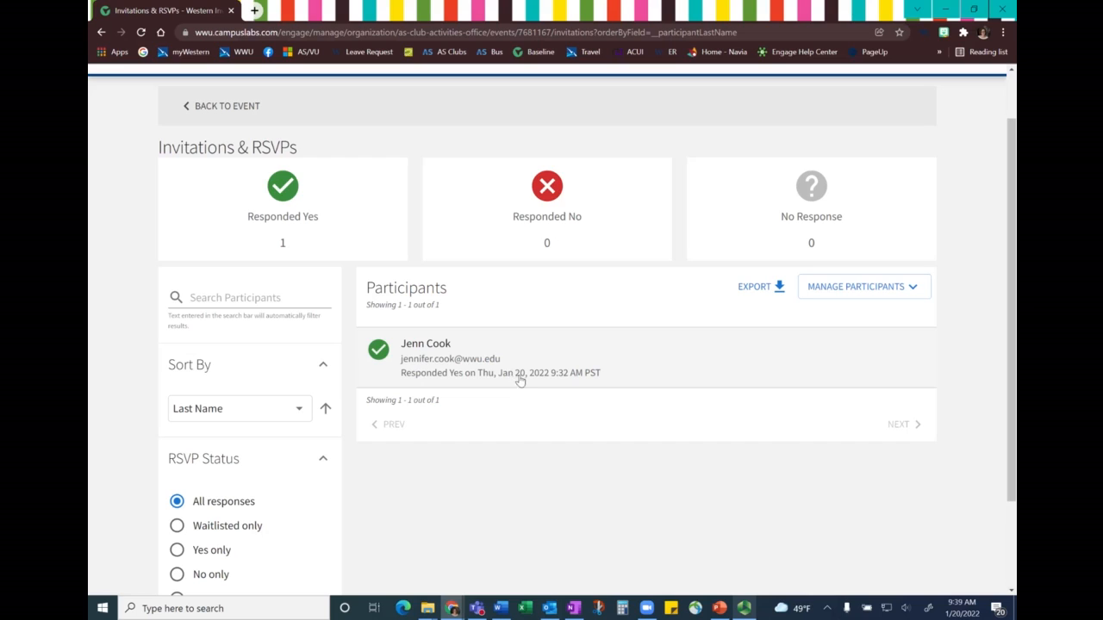
# - Check the respondent's RSVP details and cancellation option, and review the event's Post Event Feedback and Assigned Path Items sections
pyautogui.click(521, 375)
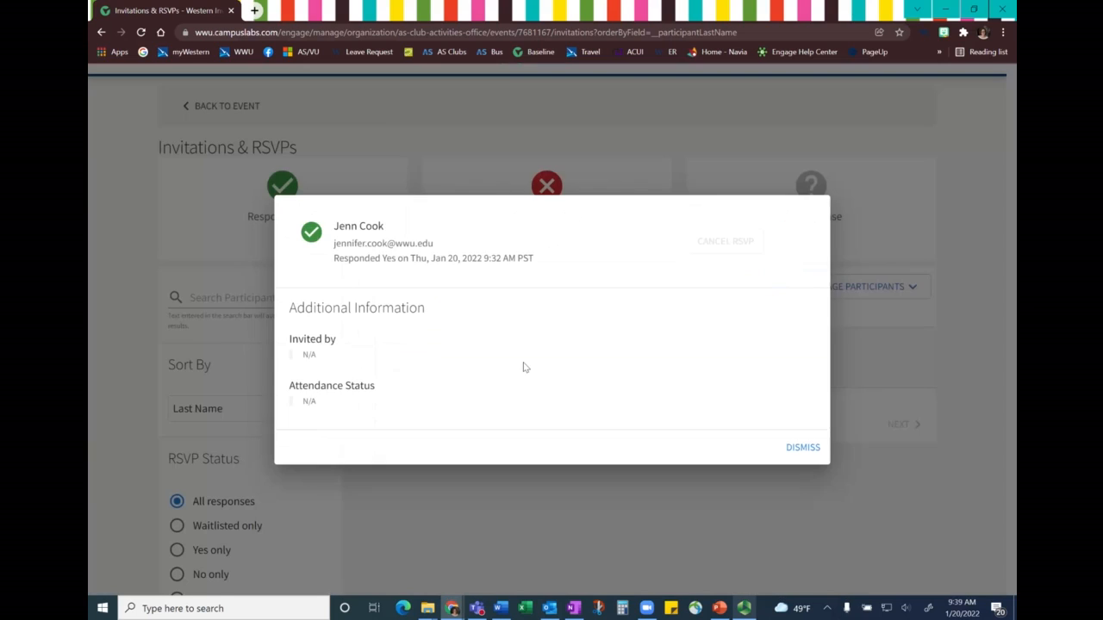
pyautogui.click(709, 249)
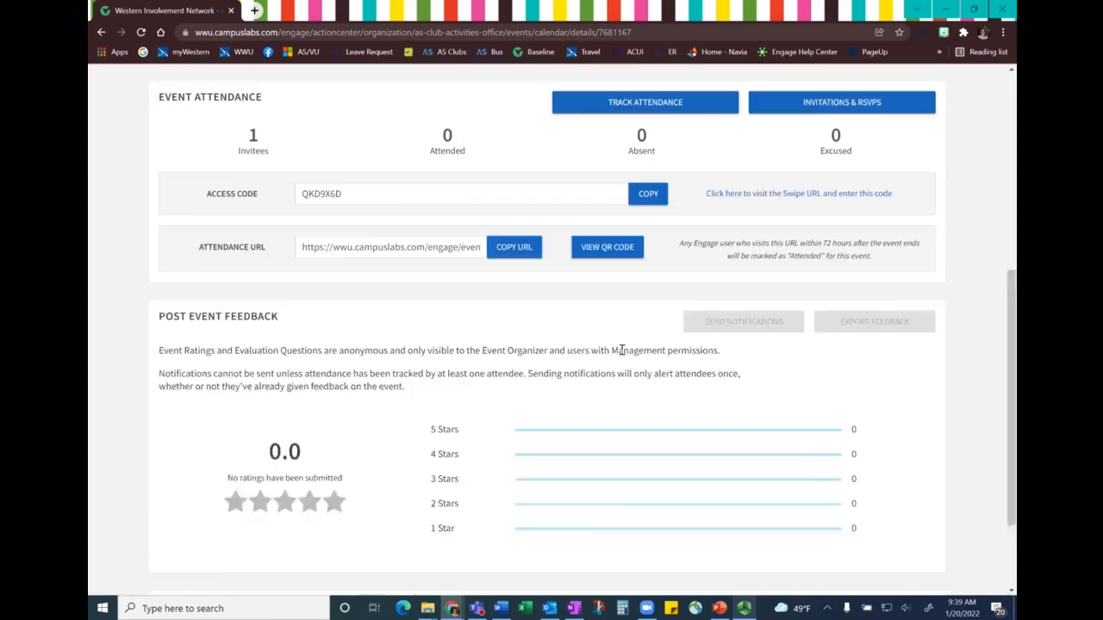
pyautogui.scroll(-1, 622, 350)
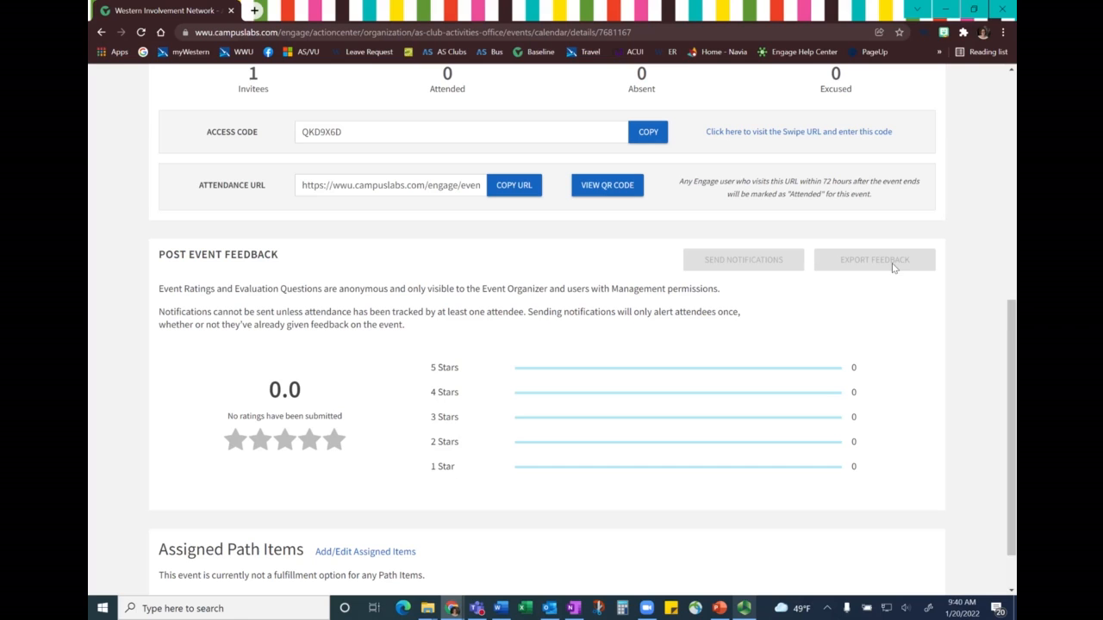
pyautogui.scroll(-1, 630, 377)
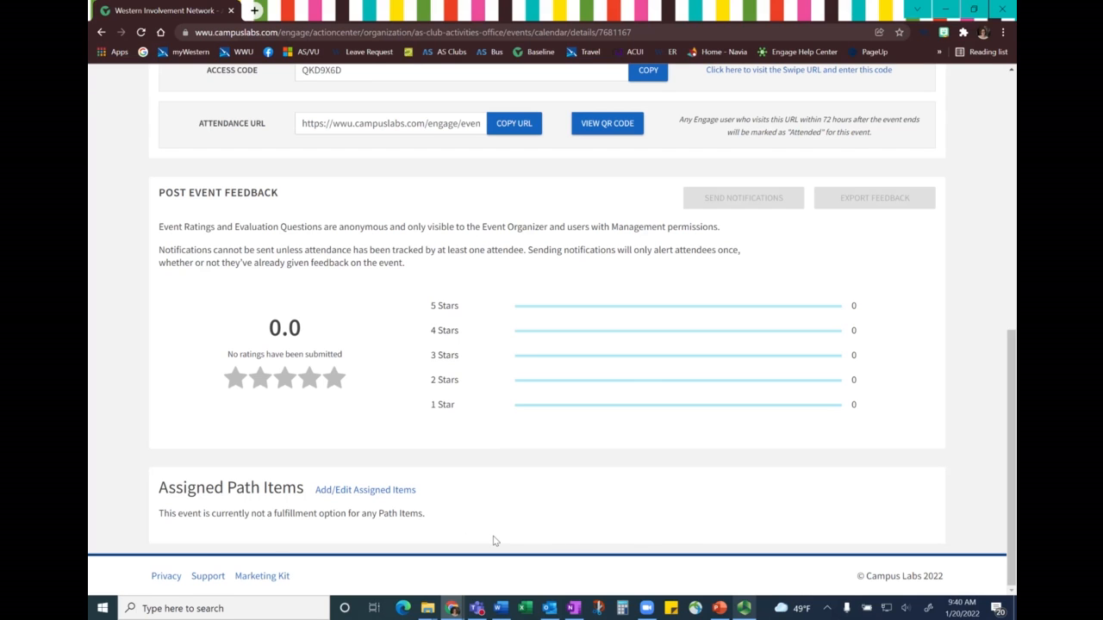
pyautogui.scroll(4, 326, 404)
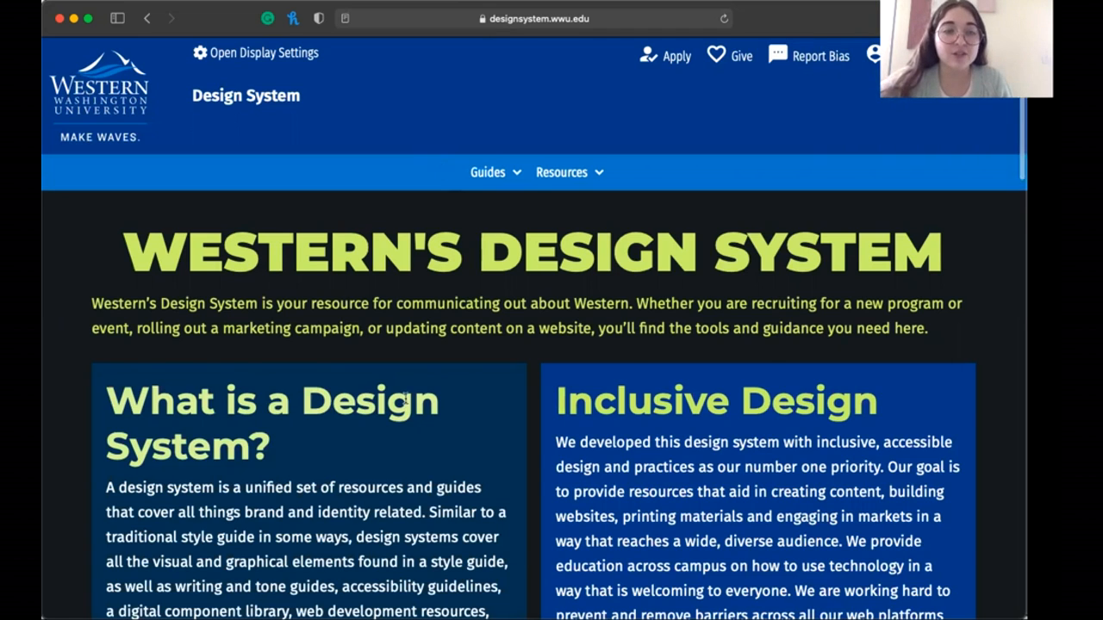
# - On Western's Design System website, look over the home page and open the Writer's Guide from the Get Started section
pyautogui.scroll(-10, 405, 398)
pyautogui.scroll(-7, 405, 398)
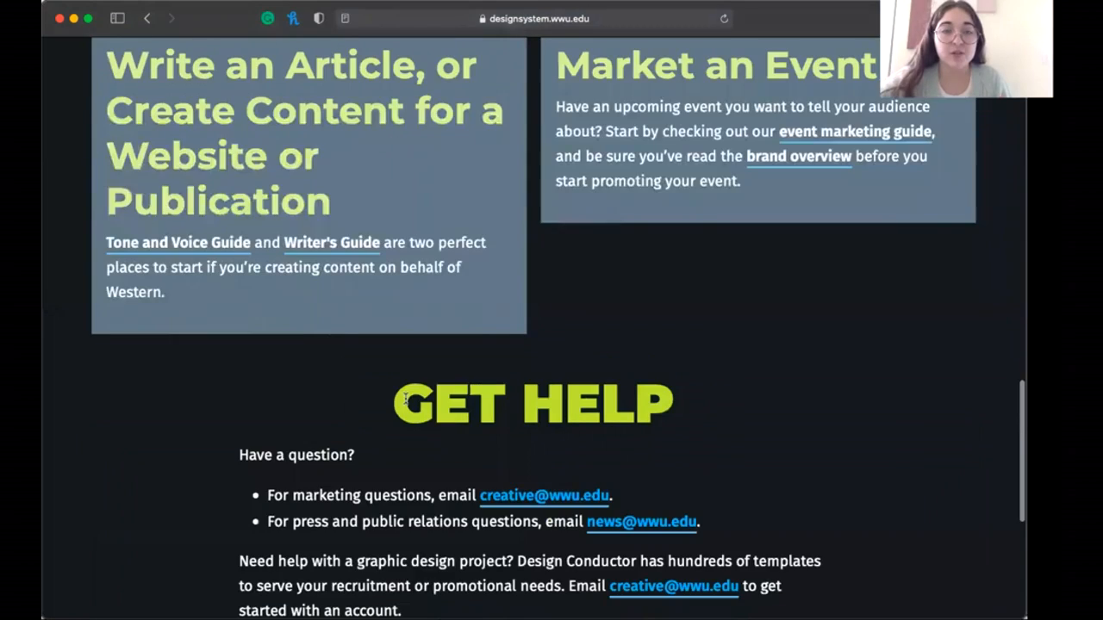
pyautogui.scroll(1, 354, 317)
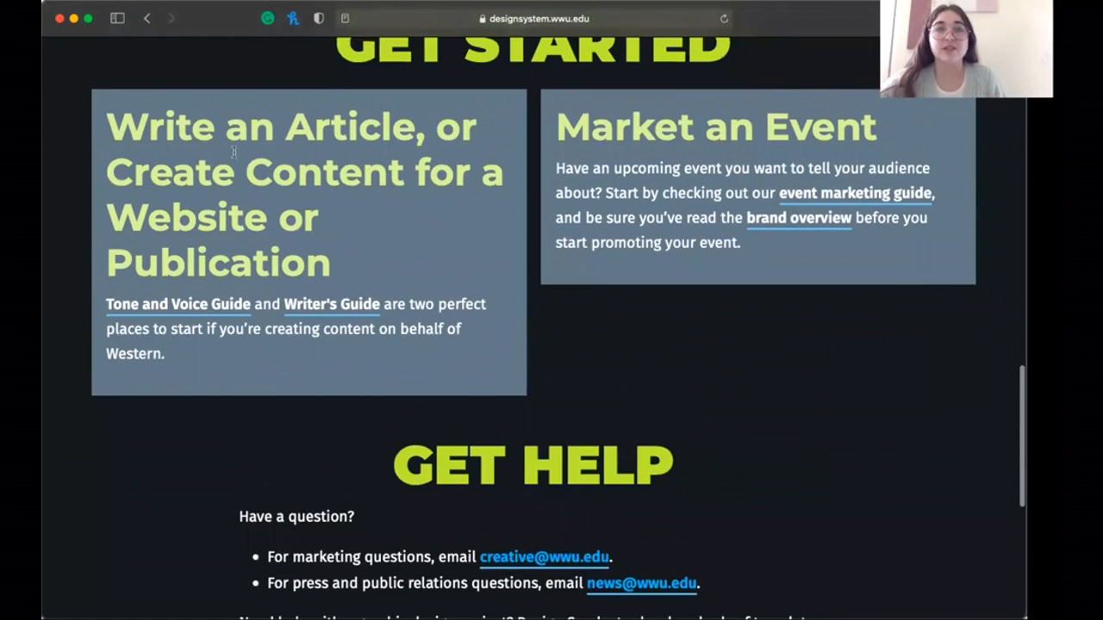
pyautogui.scroll(3, 463, 133)
pyautogui.click(308, 378)
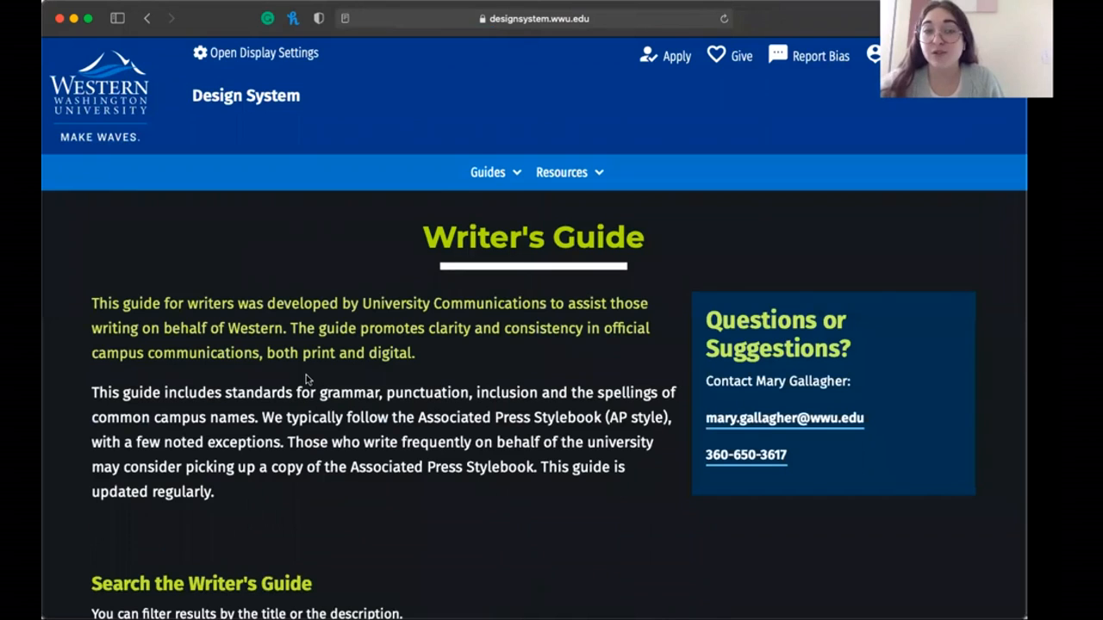
# - Examine the Writer's Guide introduction, search section and first entries, including abbreviations and acronyms
pyautogui.scroll(-3, 327, 441)
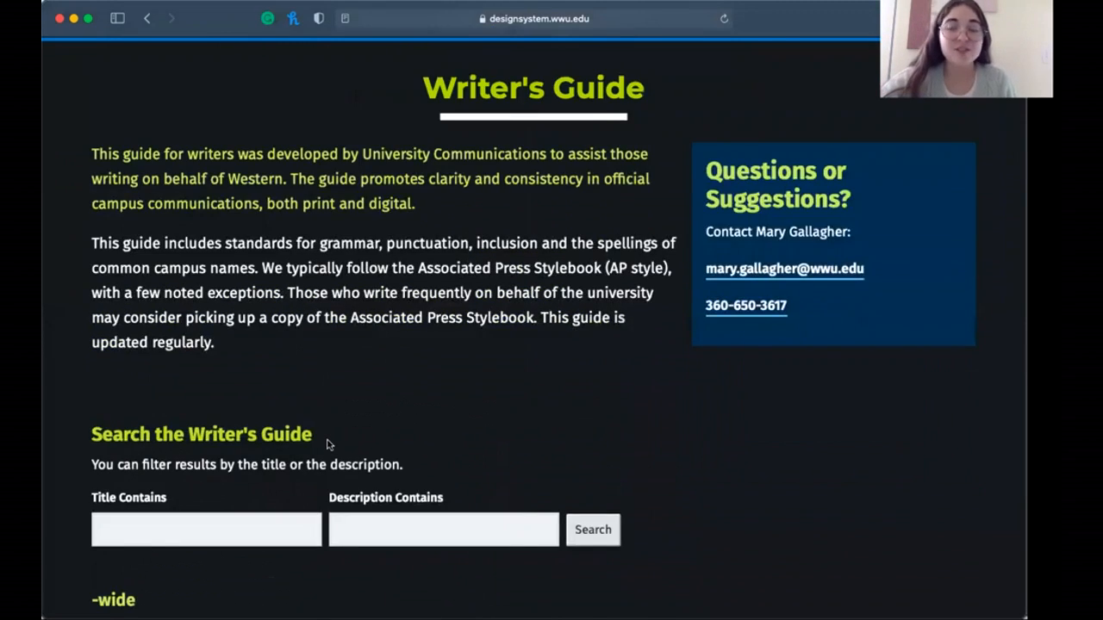
pyautogui.scroll(-3, 330, 422)
pyautogui.scroll(2, 330, 403)
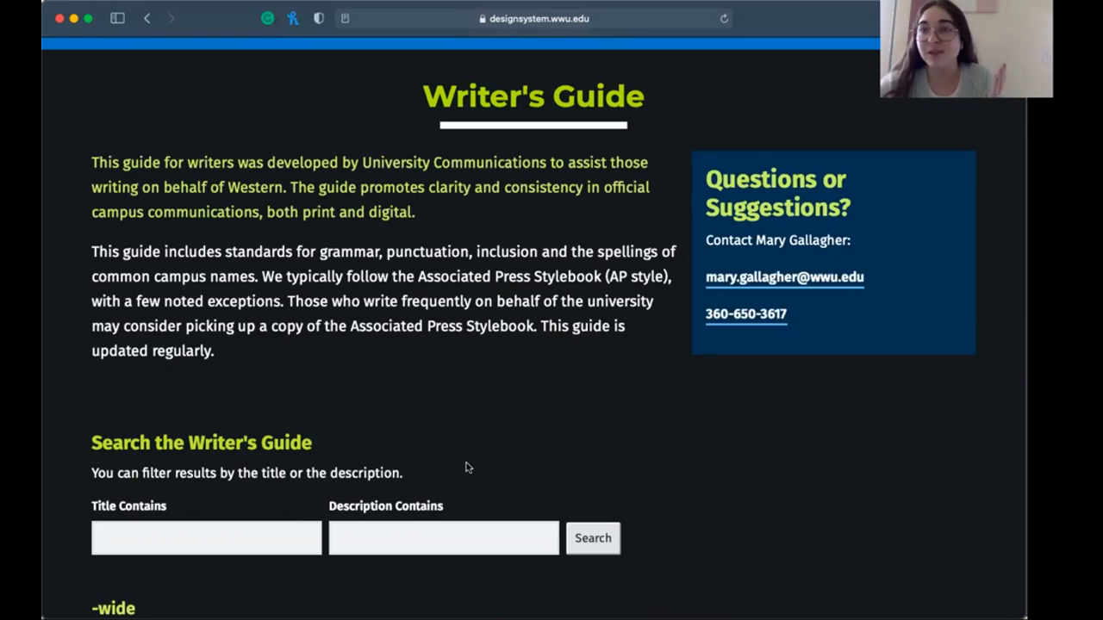
pyautogui.scroll(-3, 465, 468)
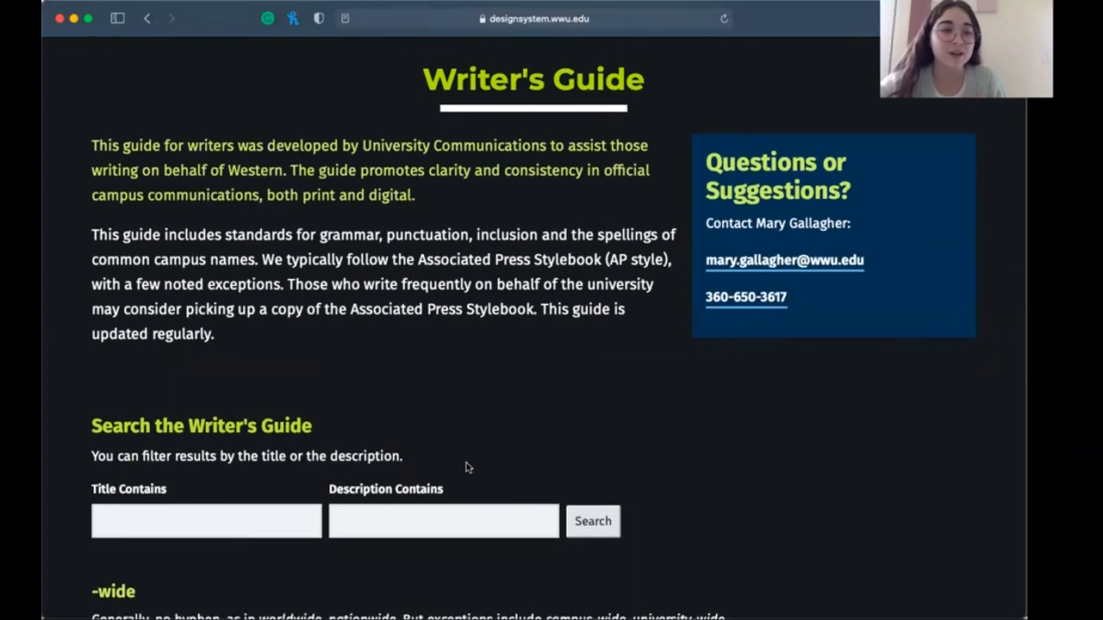
pyautogui.scroll(-5, 465, 462)
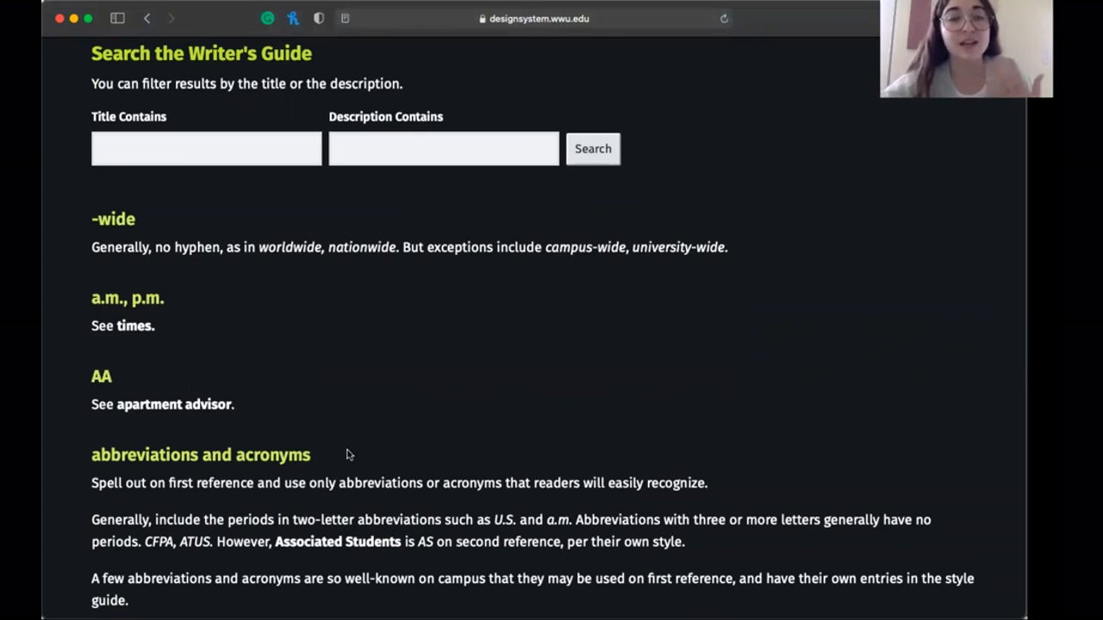
pyautogui.scroll(-1, 336, 472)
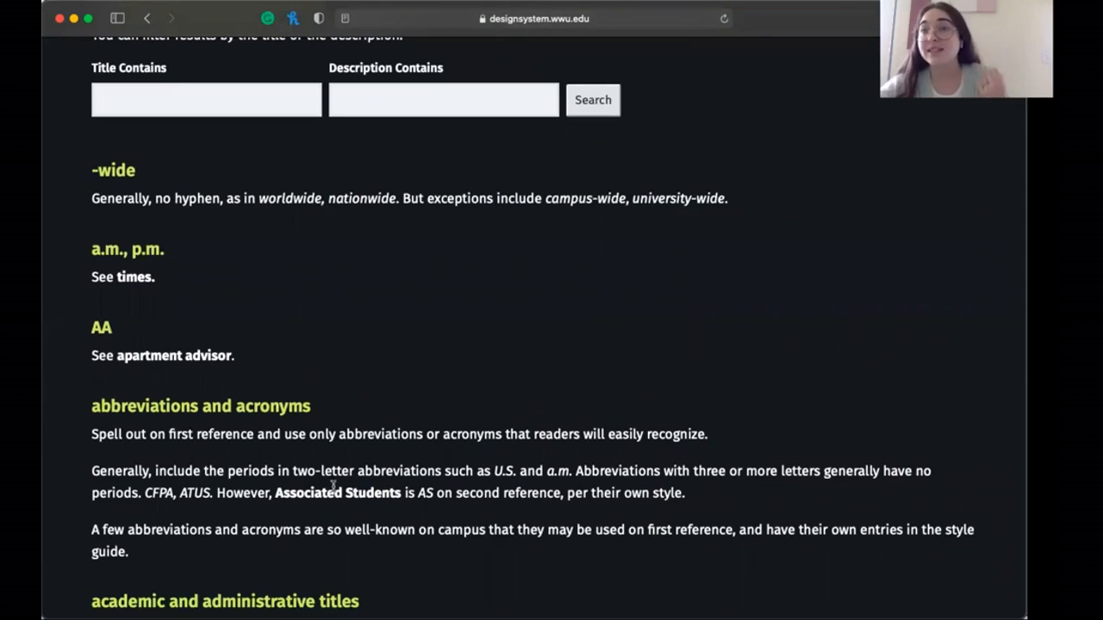
pyautogui.scroll(2, 219, 253)
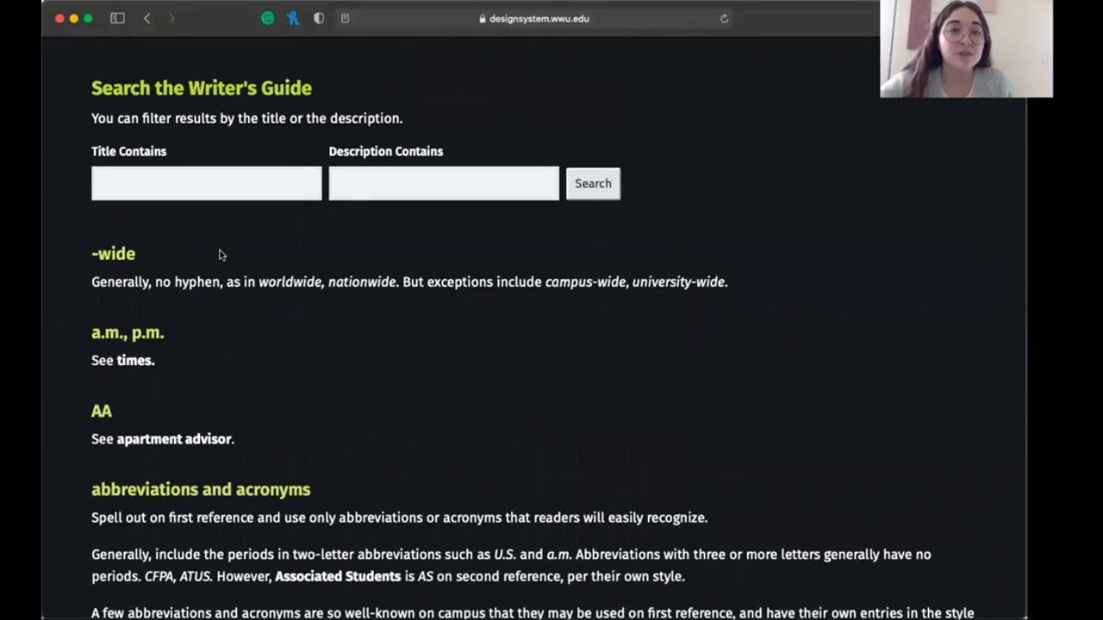
# - Search the Writer's Guide for entries whose description contains "times"
pyautogui.click(215, 190)
pyautogui.click(358, 191)
pyautogui.write('times')
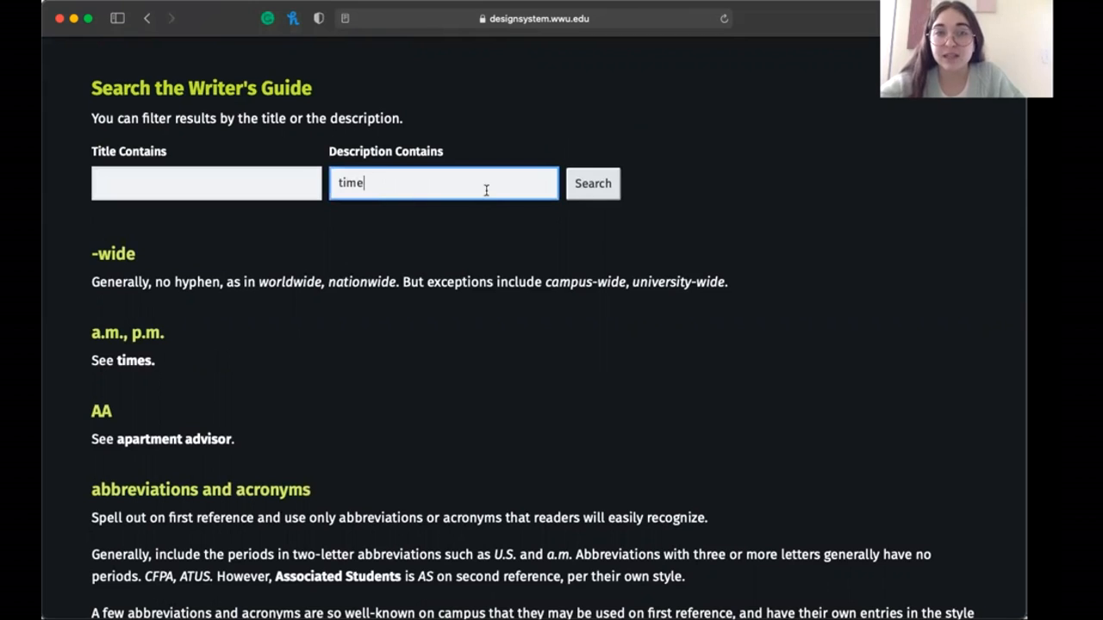
pyautogui.click(593, 185)
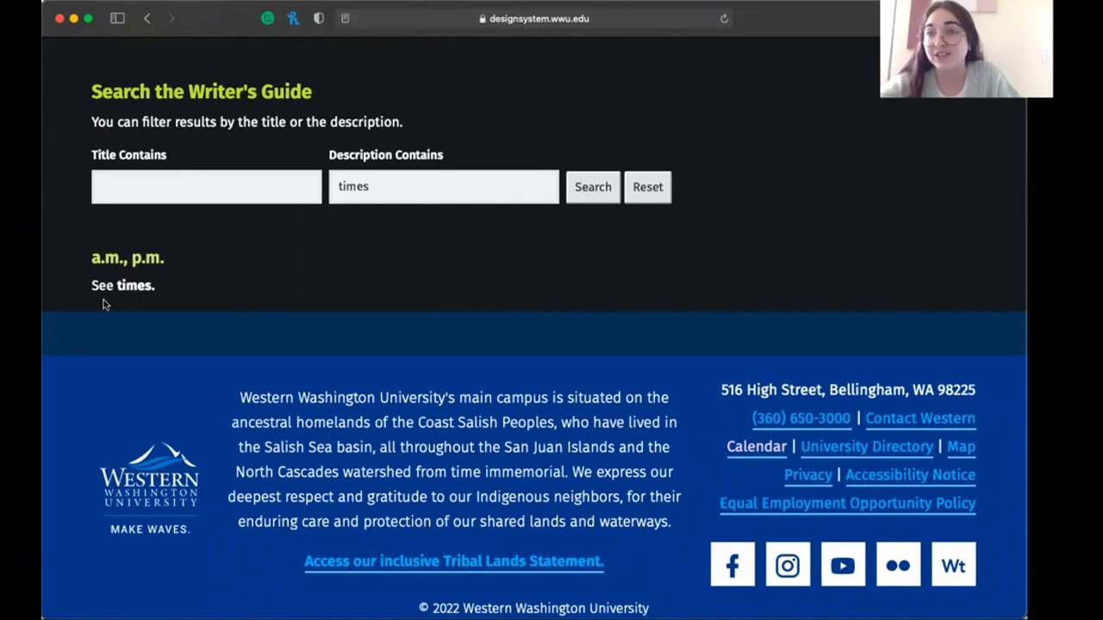
# - Clear the description filter and search the Writer's Guide for entries whose title contains "times"
pyautogui.click(379, 193)
pyautogui.doubleClick(379, 193)
pyautogui.press('BackSpace')
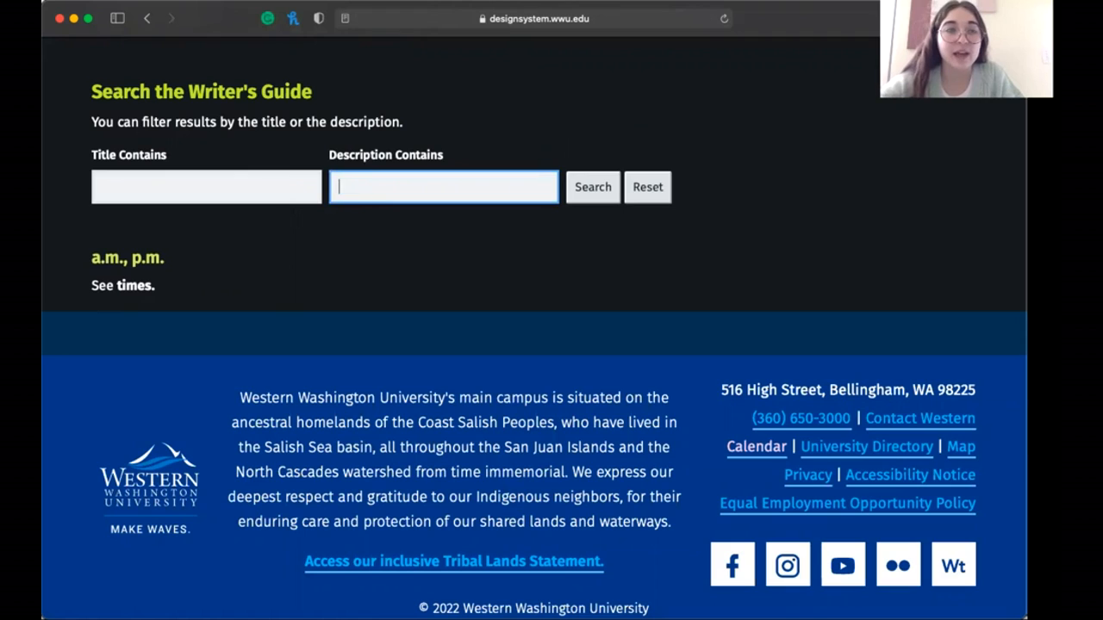
pyautogui.click(249, 181)
pyautogui.write('times')
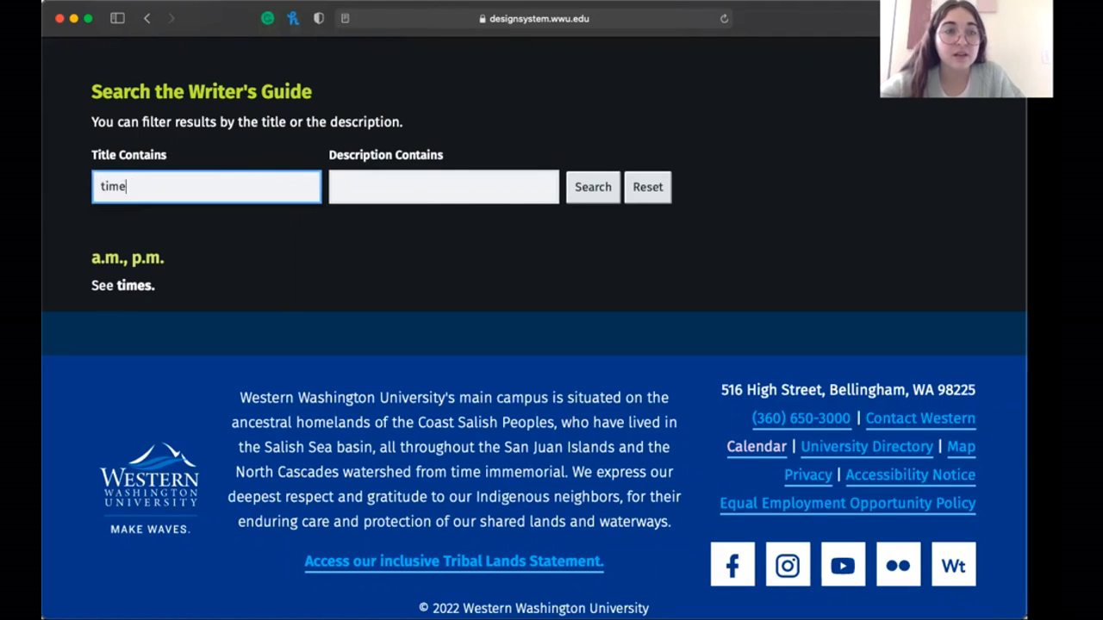
pyautogui.click(579, 194)
pyautogui.click(580, 194)
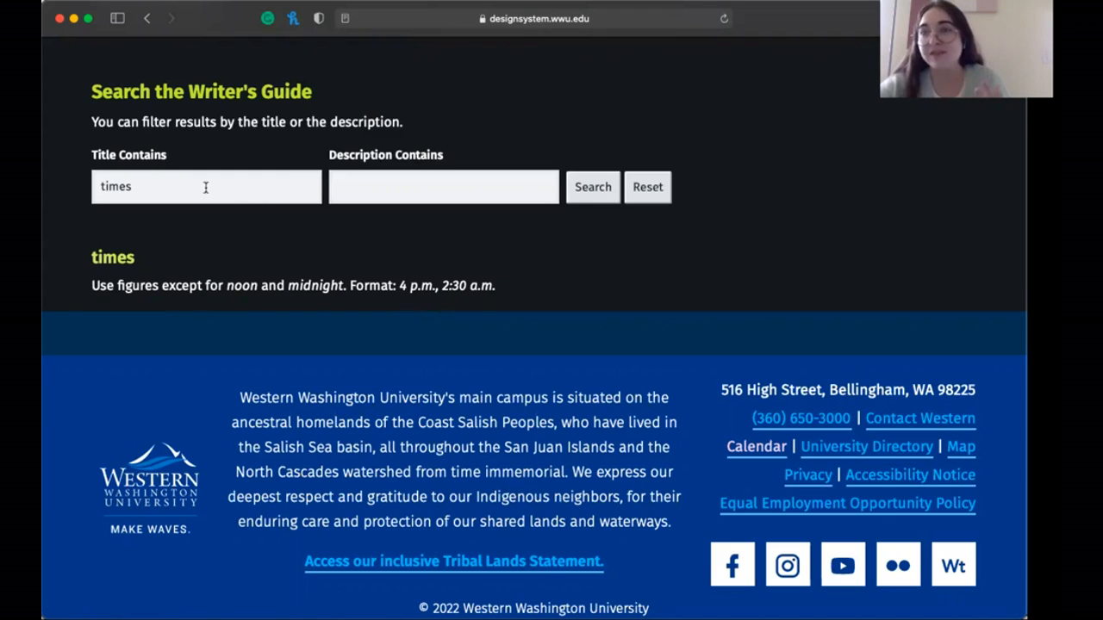
# - Replace the title filter with "dates" and search the Writer's Guide for matching entries
pyautogui.moveTo(207, 187); pyautogui.dragTo(84, 188)
pyautogui.press('BackSpace')
pyautogui.write('dates')
pyautogui.click(593, 187)
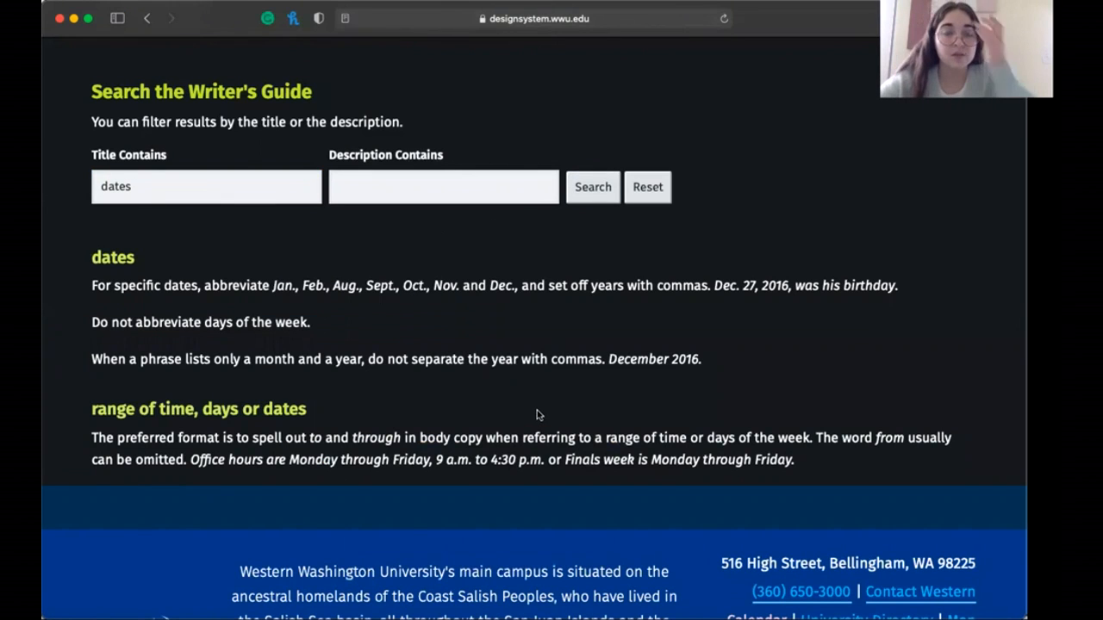